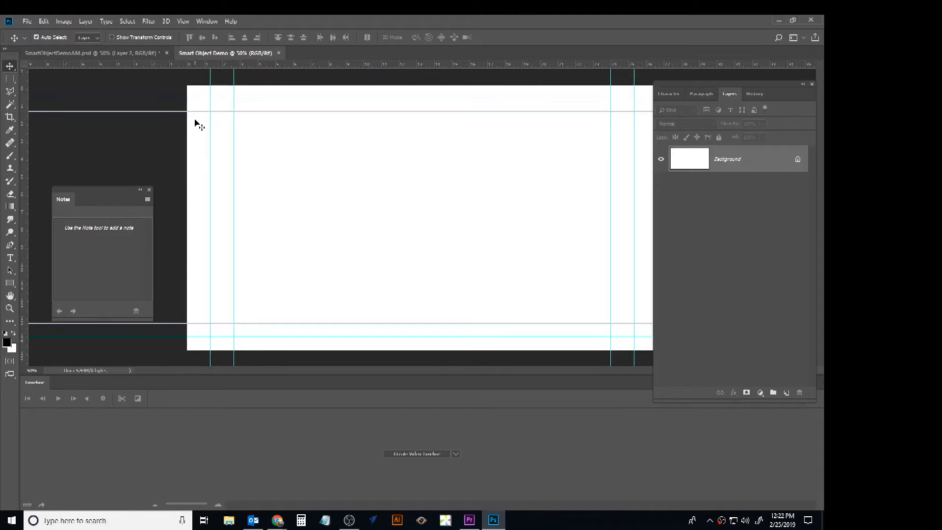
- Fill the entire Background layer with red ee2828 using the Paint Bucket tool, move the Layers panel off the canvas, and deselect
key("ctrl")
key("ctrl+a")
left_click(9, 207)
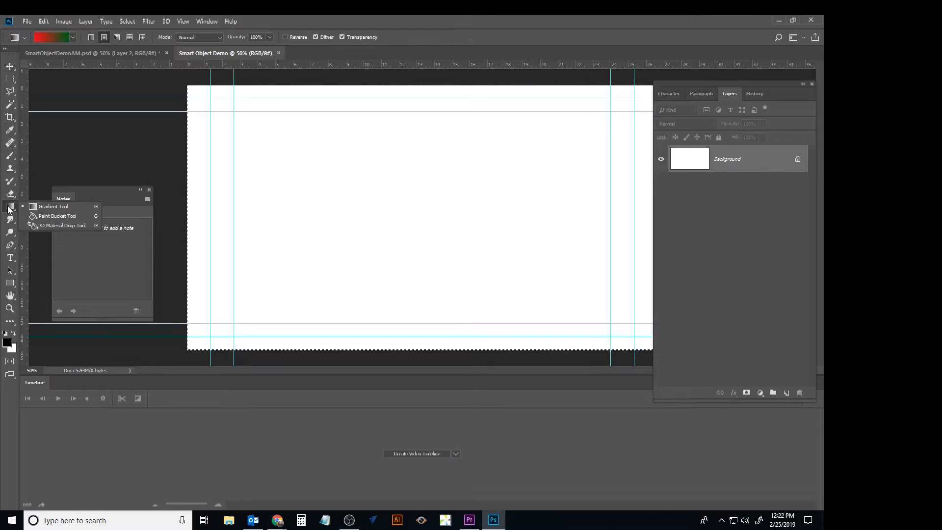
left_click(59, 216)
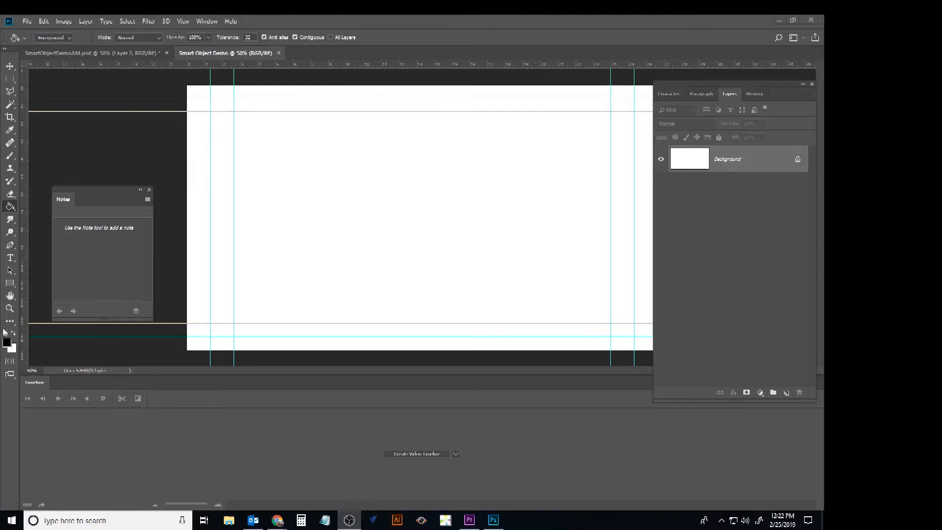
left_click(9, 342)
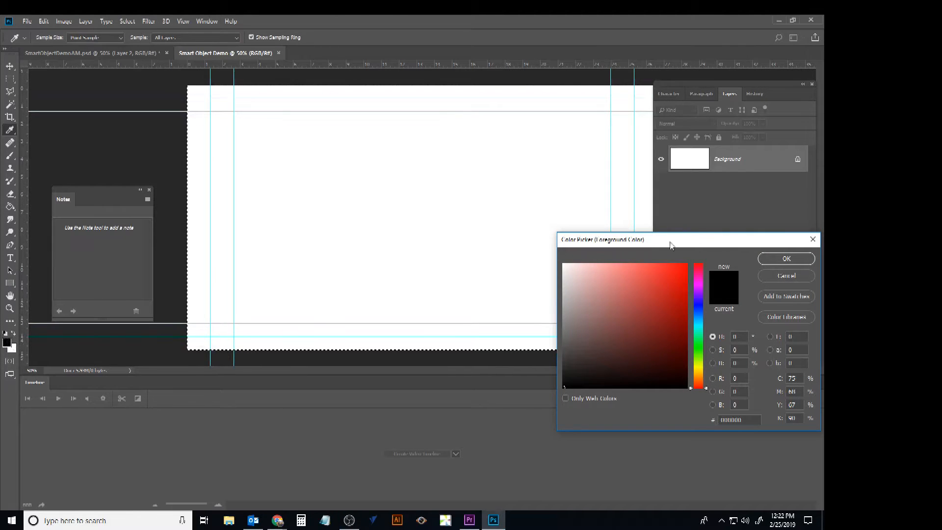
left_click_drag(711, 240, 524, 206)
left_click_drag(477, 249, 479, 237)
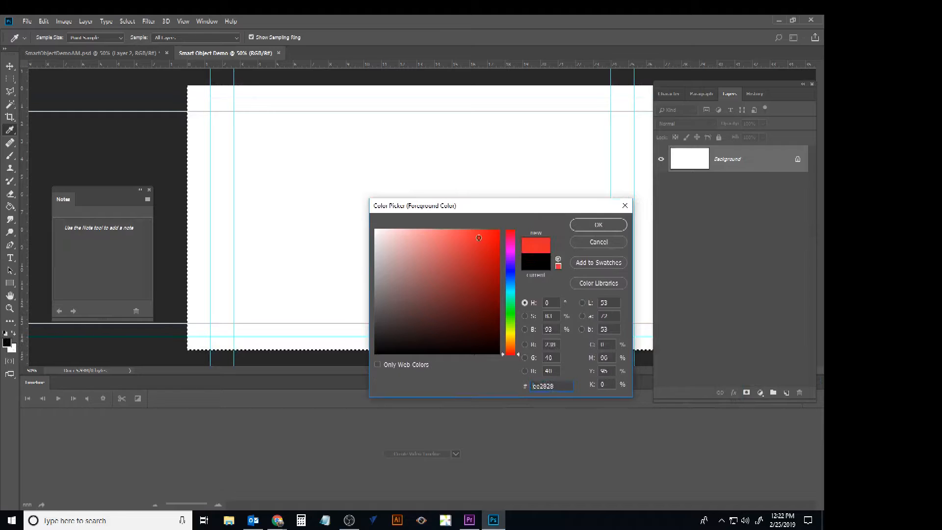
left_click(599, 225)
key("g")
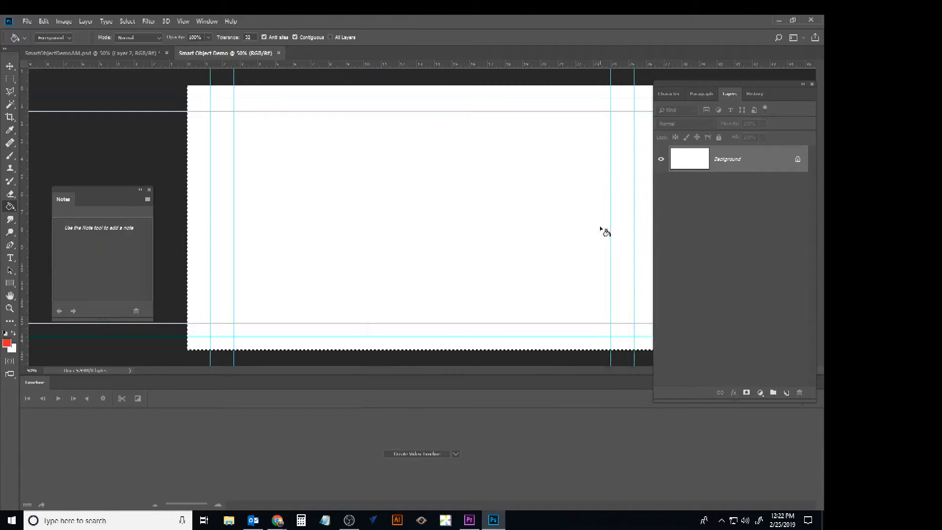
left_click(324, 160)
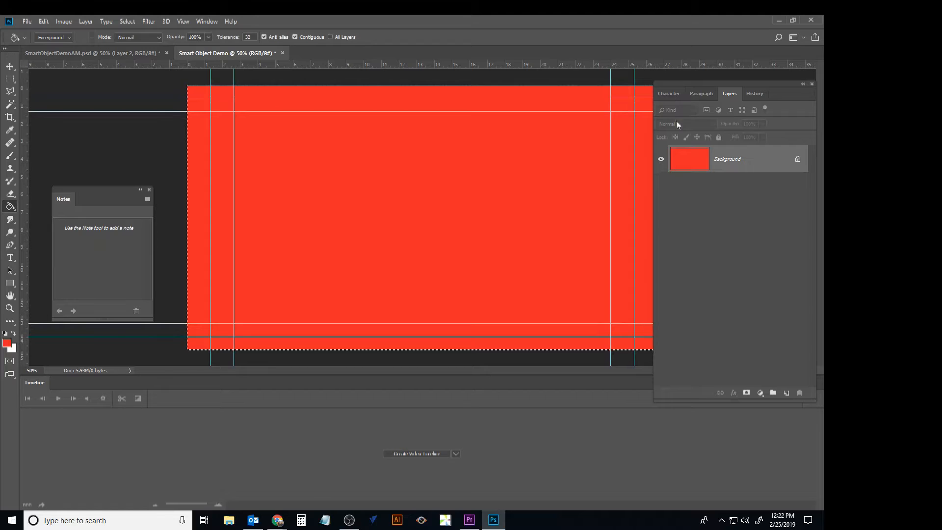
left_click_drag(681, 84, 705, 150)
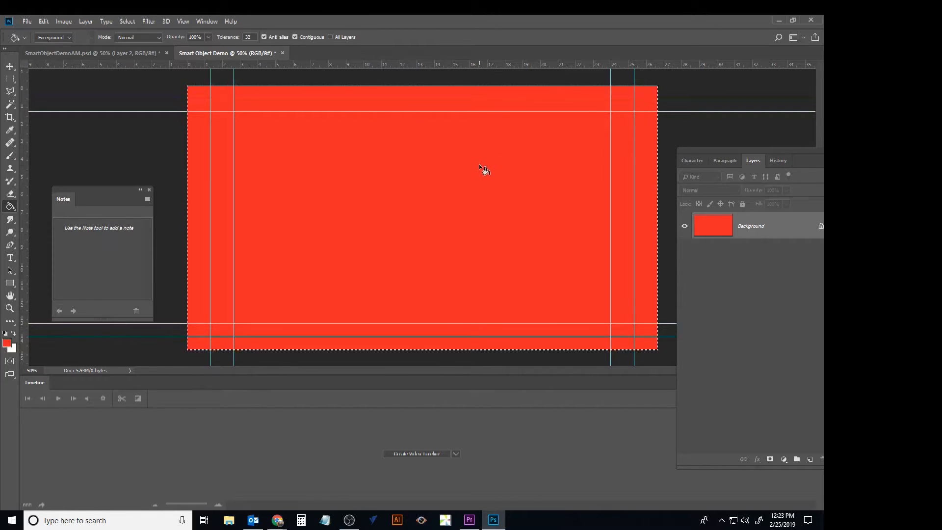
key("ctrl+d")
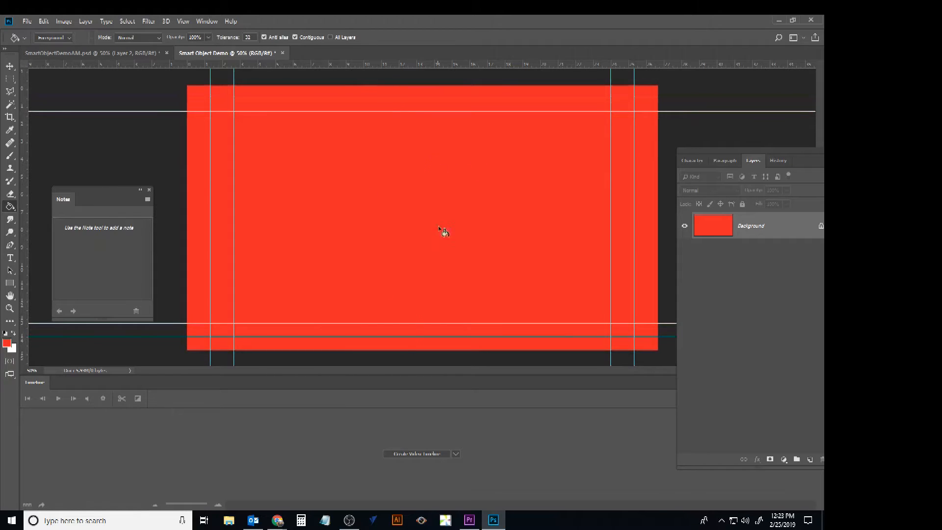
- Switch to Chrome, open the Source File linked in the 2/25/19 blog post, and try to download the PNG to the Desktop
mouse_move(278, 520)
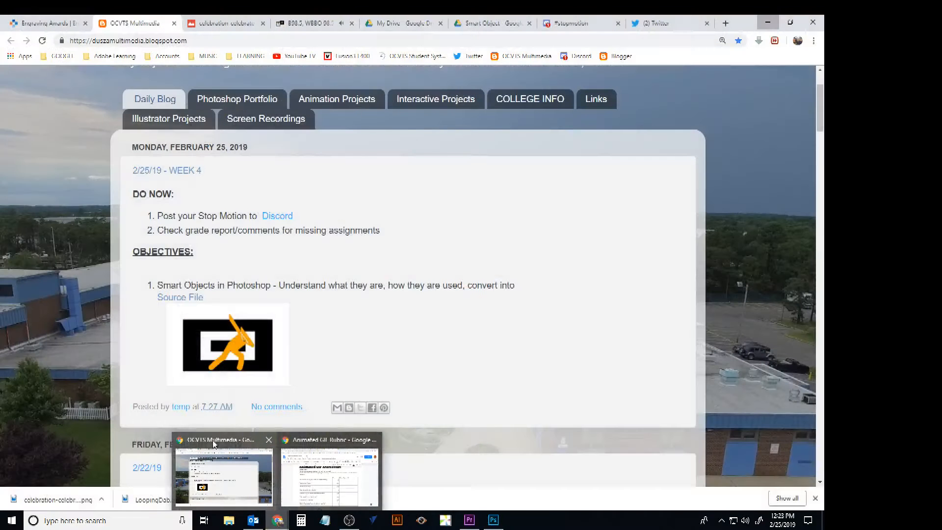
left_click(224, 471)
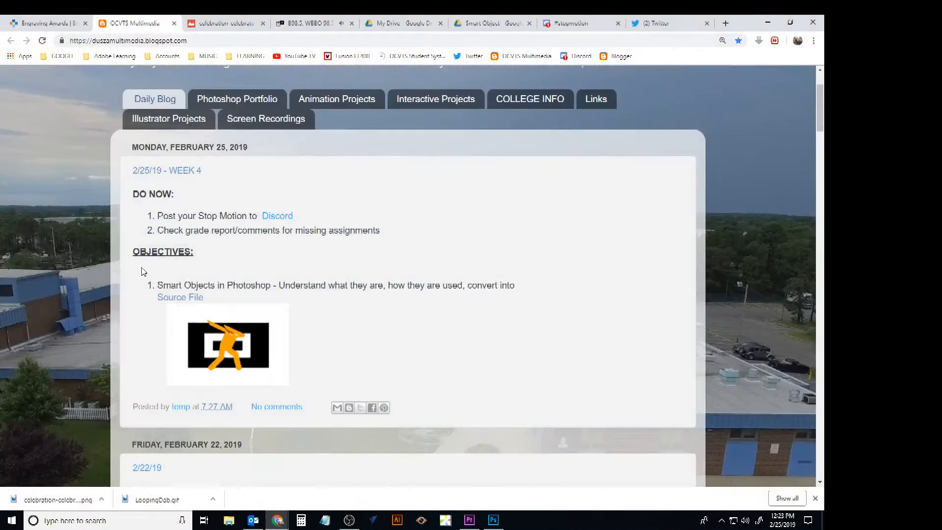
left_click(178, 299)
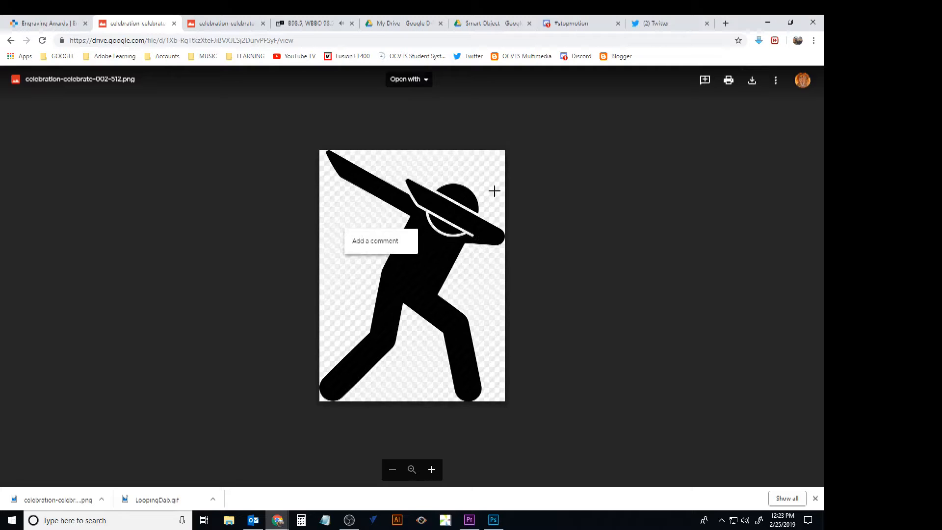
left_click(752, 81)
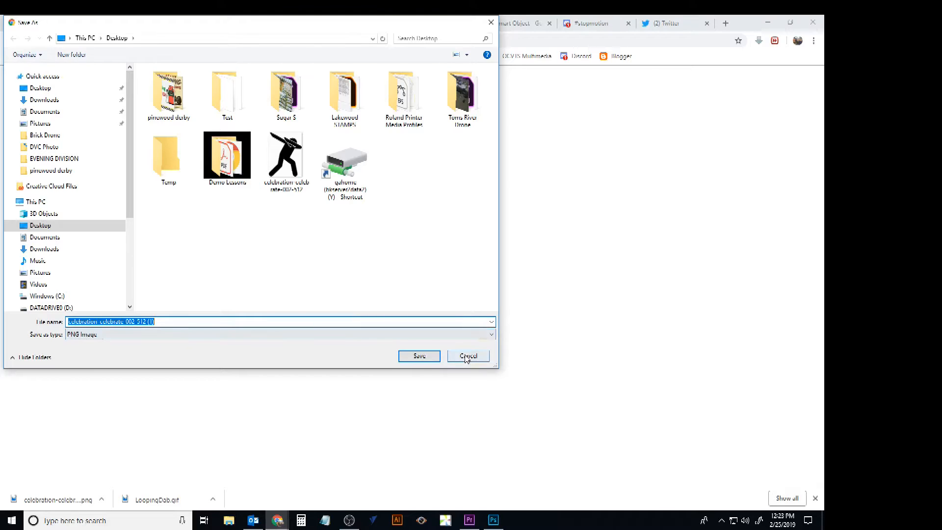
left_click(419, 356)
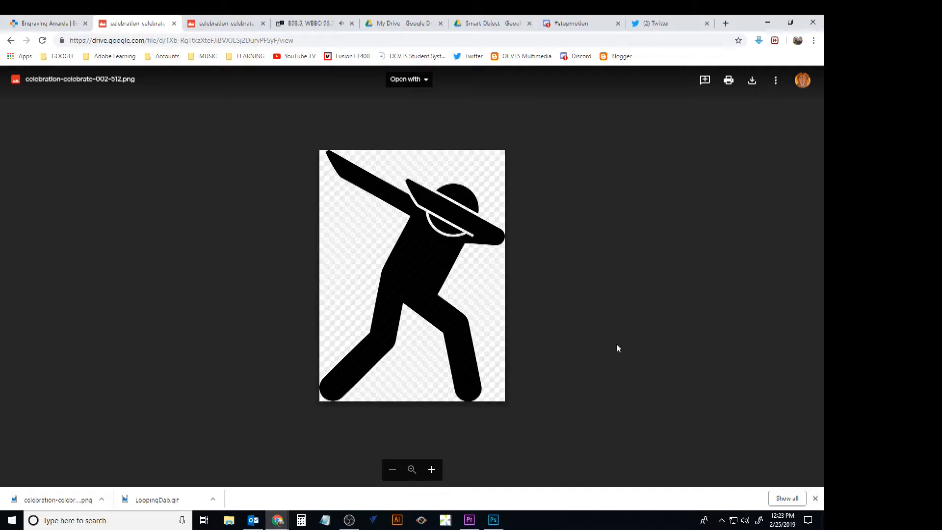
- Switch to Photoshop and place celebration-celebrate-002-512 from the Desktop as an embedded image
left_click(494, 521)
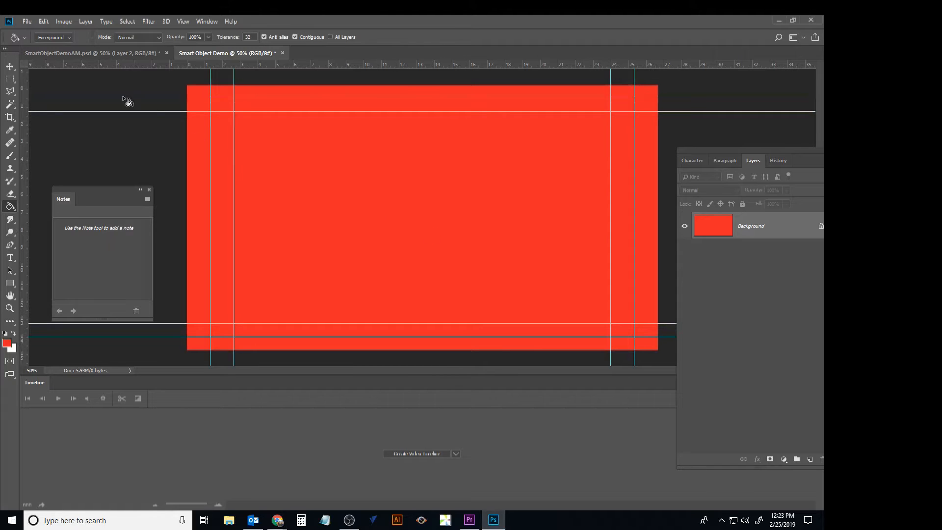
left_click(29, 22)
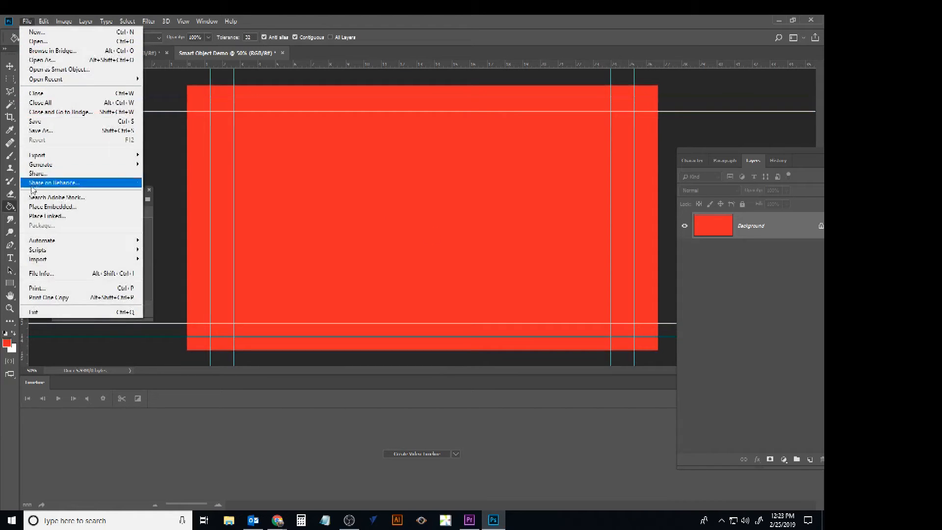
left_click(53, 207)
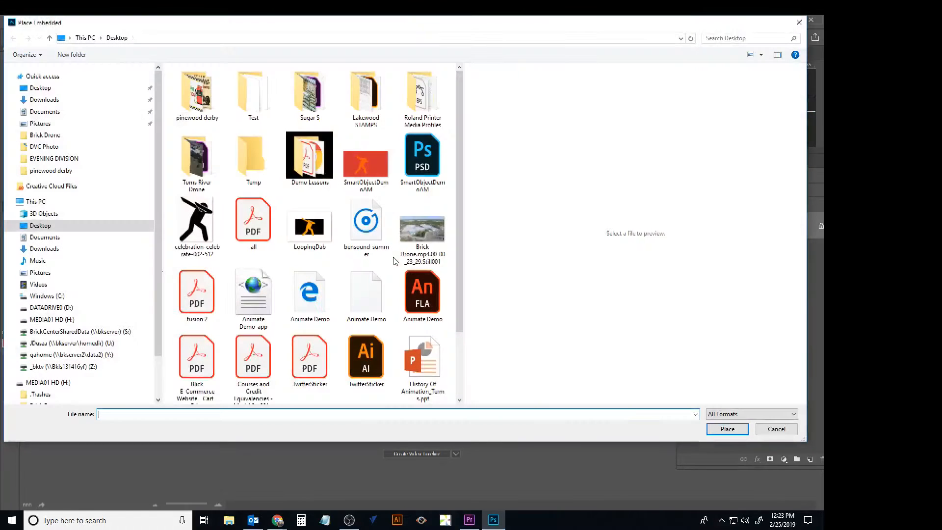
left_click(196, 223)
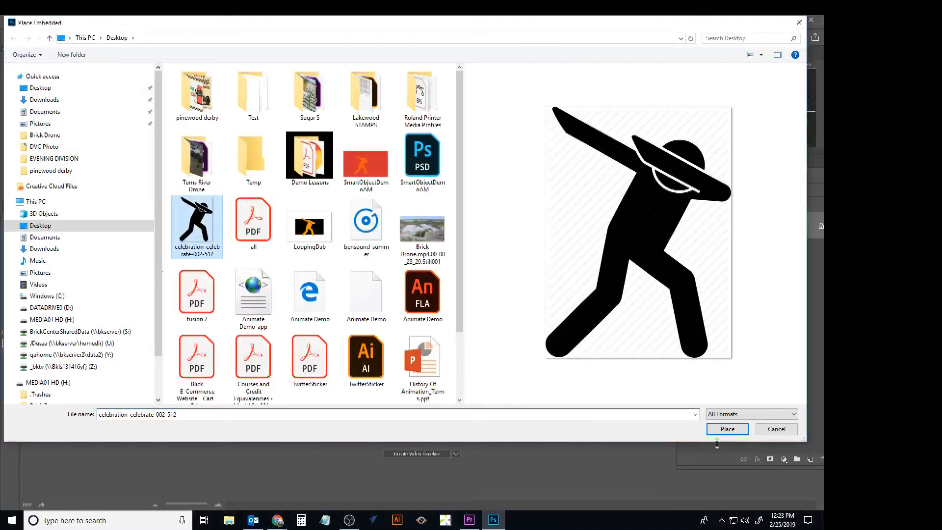
left_click(728, 429)
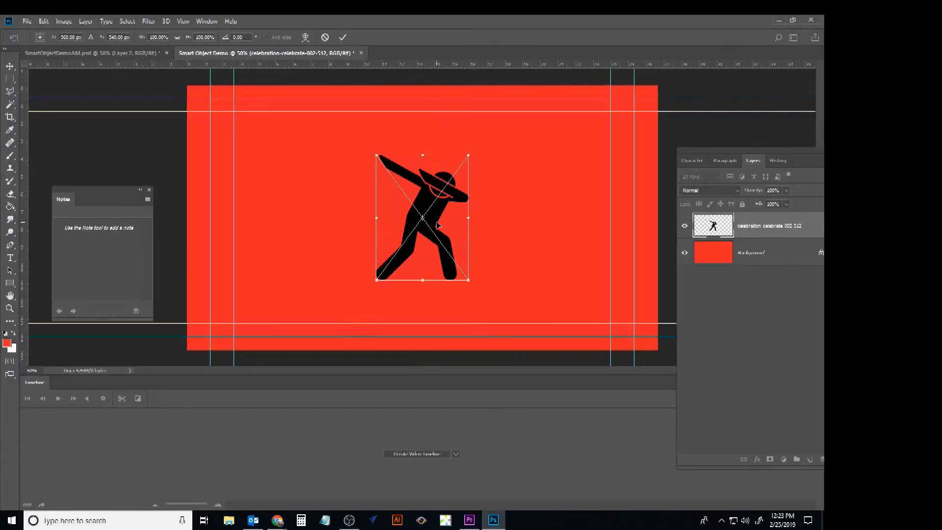
- Enlarge the placed dabbing figure to about 165%, fitting it between the upper and lower guides, and commit the placement
left_click_drag(467, 156, 497, 115)
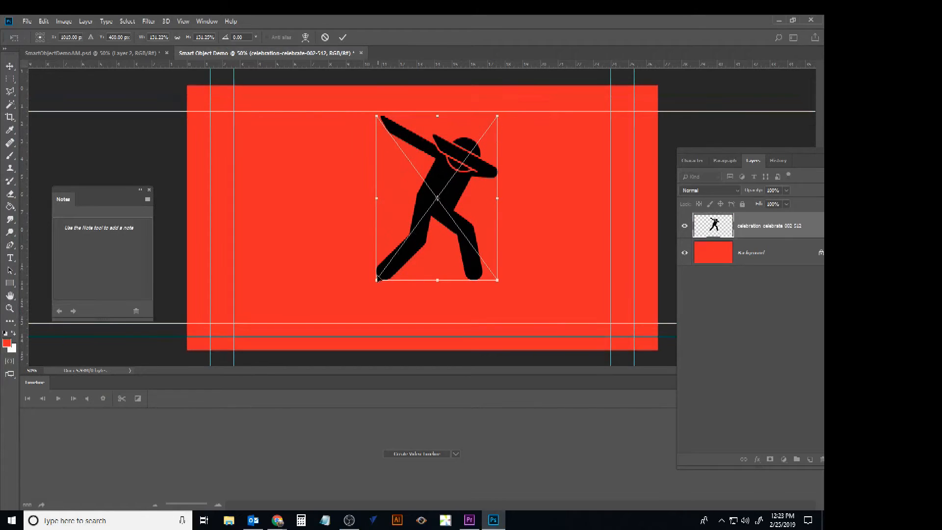
left_click_drag(377, 278, 340, 312)
mouse_move(400, 292)
left_mouse_down()
mouse_move(383, 290)
mouse_move(397, 291)
left_mouse_up()
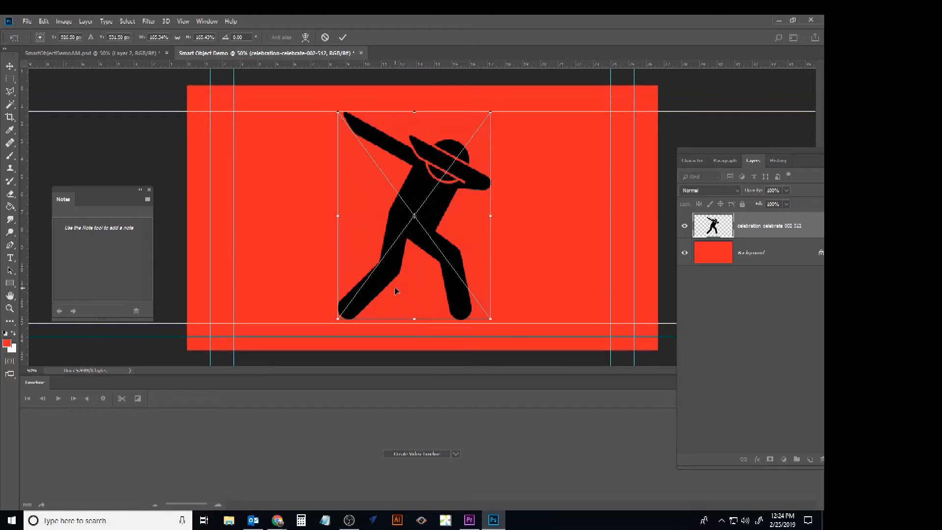
left_click(342, 37)
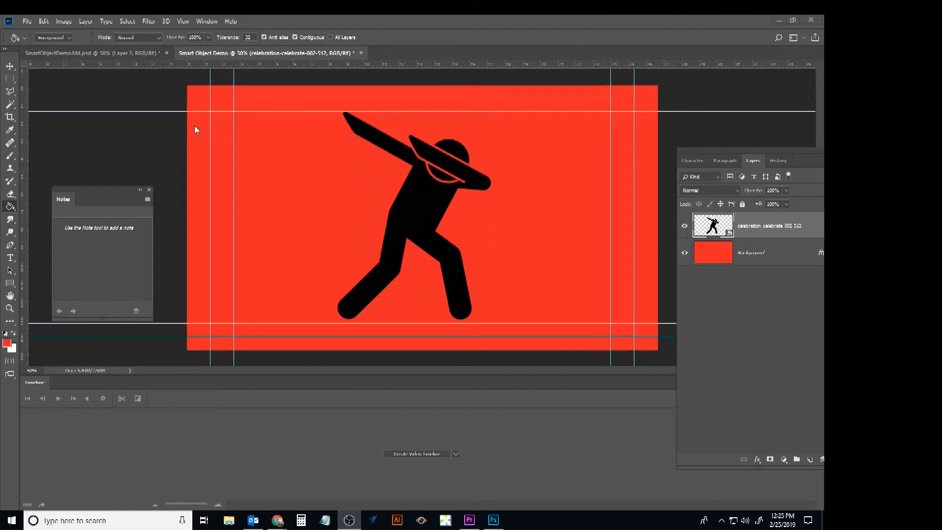
- Move the dabbing figure to the left half of the canvas with the Move tool, beside the inner left guide
left_click(10, 65)
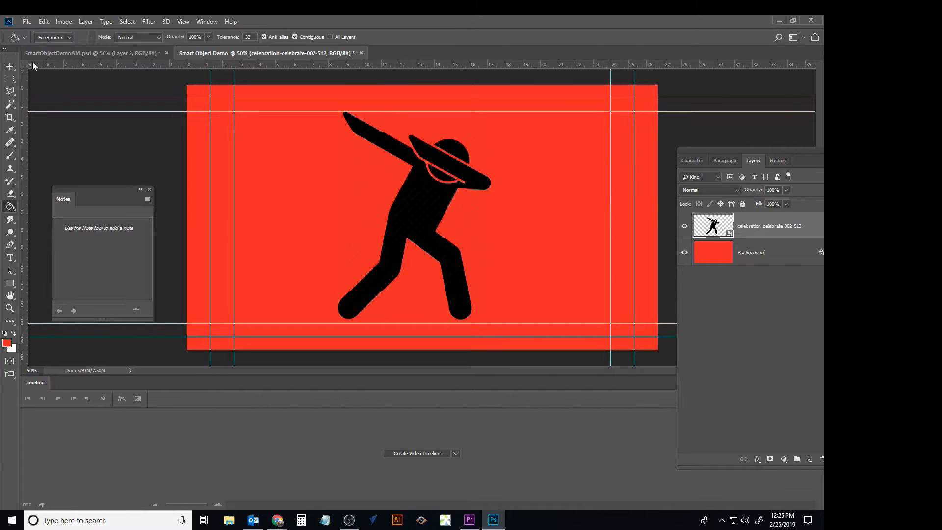
left_click(10, 65)
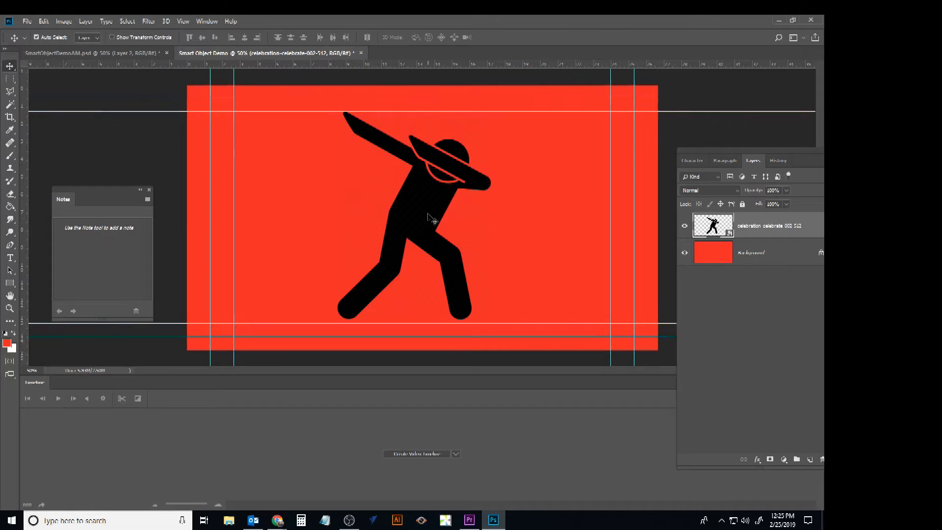
left_click_drag(431, 219, 330, 219)
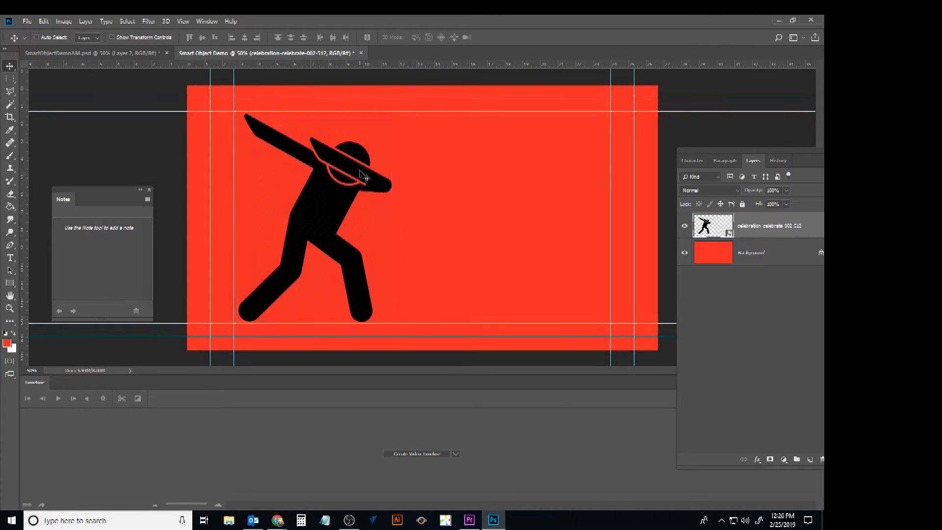
- Shrink the smart object figure around its centre to about 12% with Free Transform and apply it
key("ctrl+t")
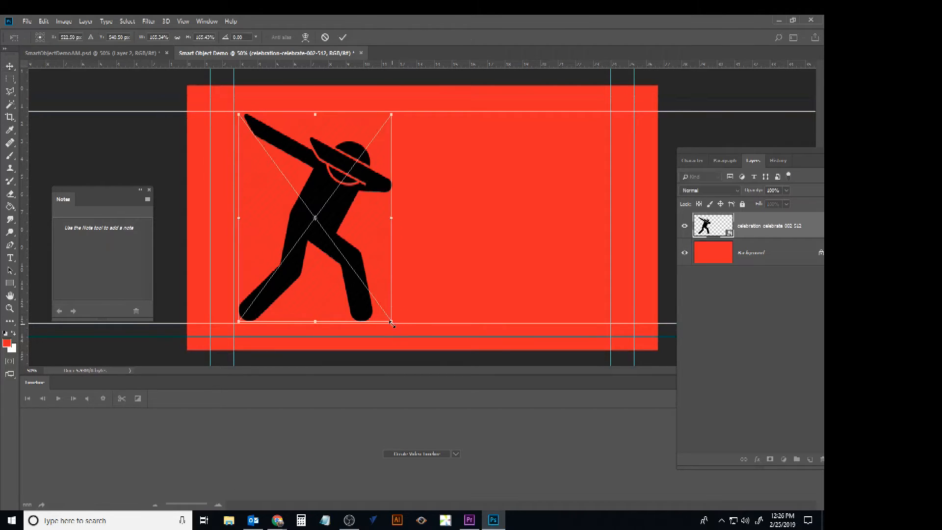
left_click_drag(391, 323, 334, 219)
left_click(342, 37)
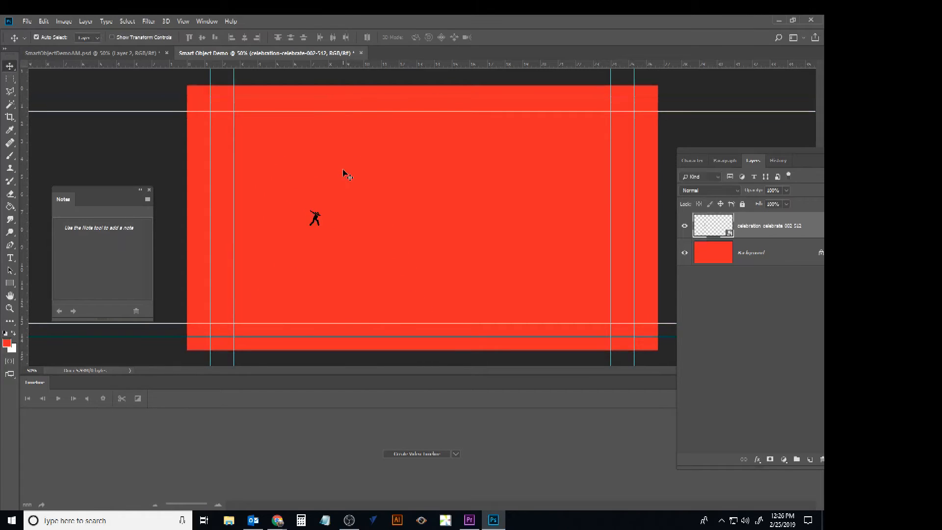
- Scale the tiny figure back up to about 166% around its centre, spanning the upper and lower guides, and apply the transform
key("ctrl+t")
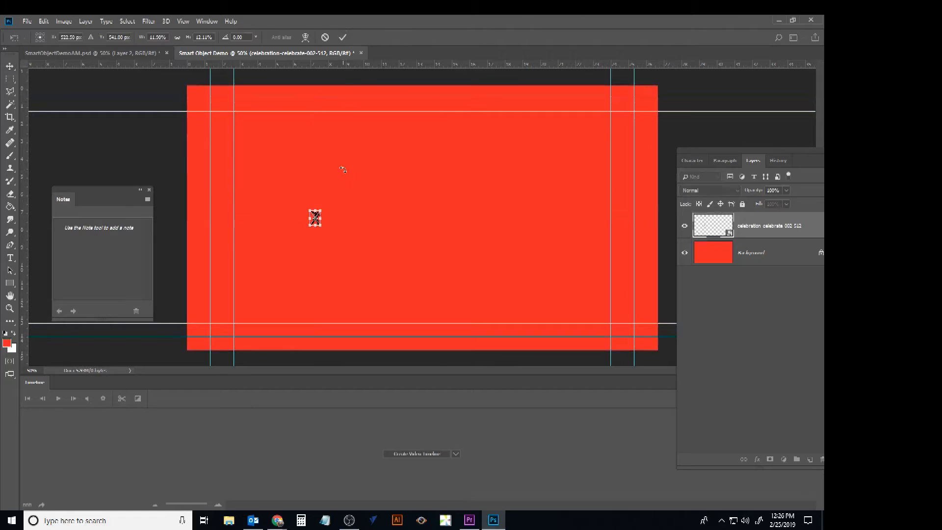
left_click_drag(321, 225, 412, 312)
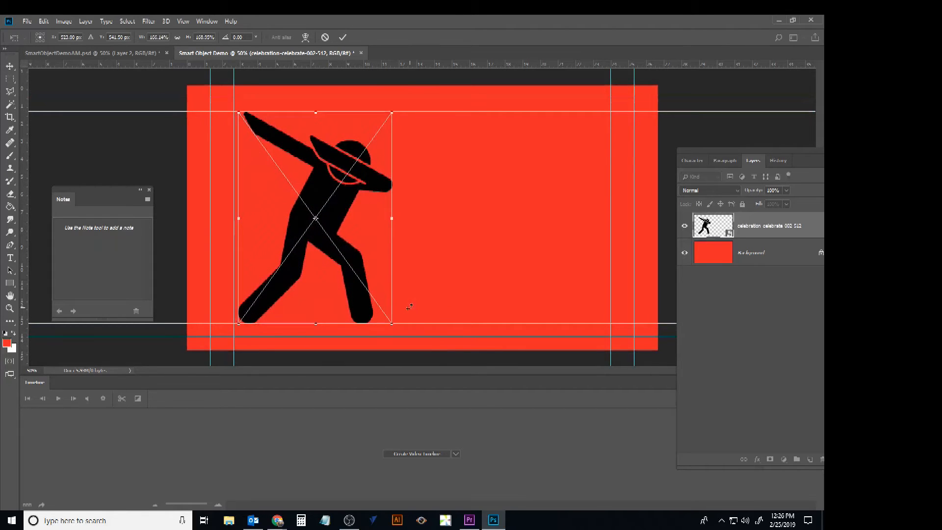
left_click(343, 37)
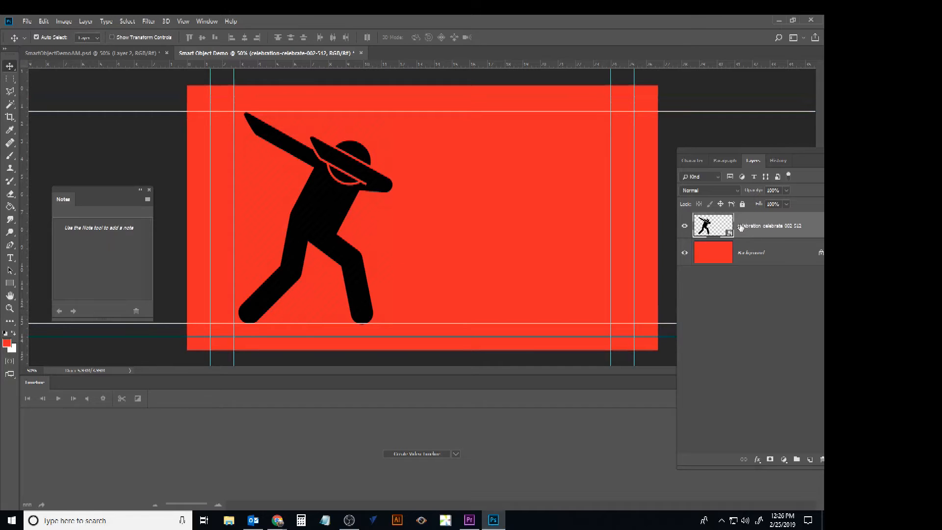
- Duplicate the celebration-celebrate-002-512 layer and move the copy to the right half of the canvas, level with the original
left_click_drag(741, 227, 809, 457)
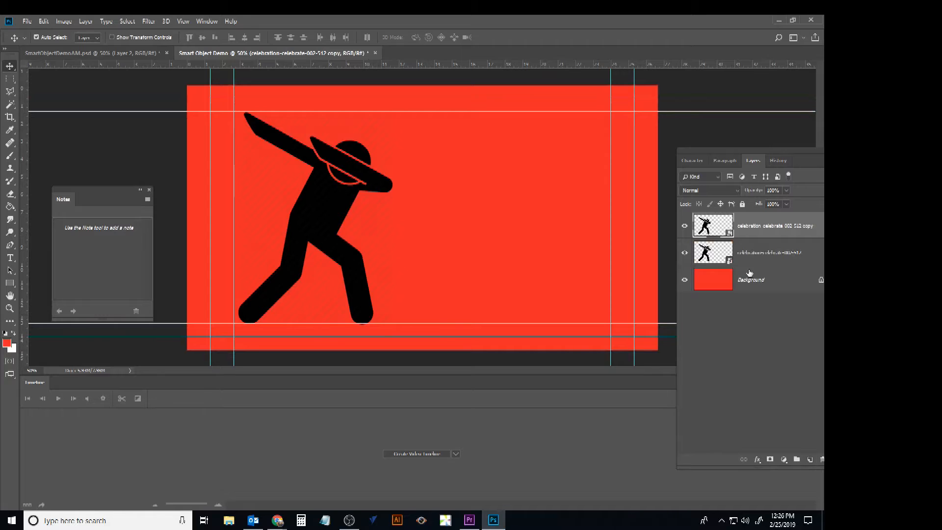
right_click(750, 225)
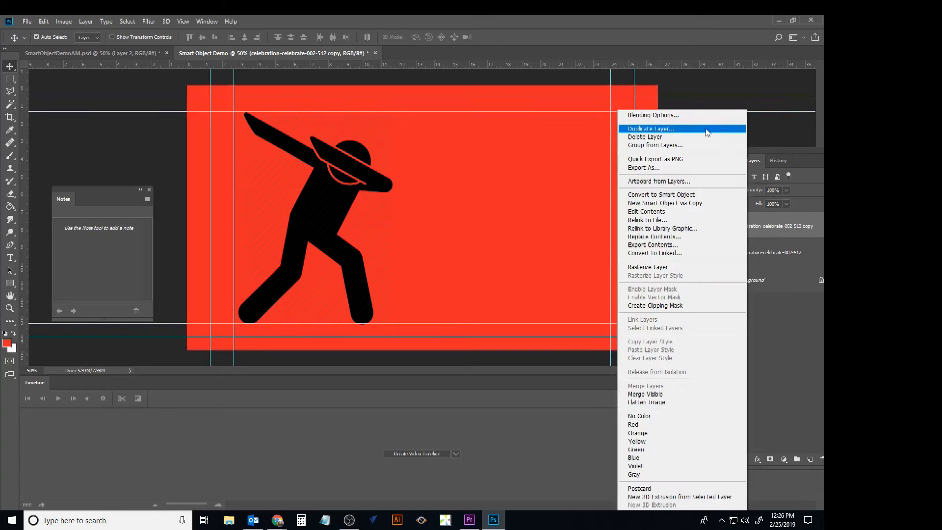
left_click(791, 225)
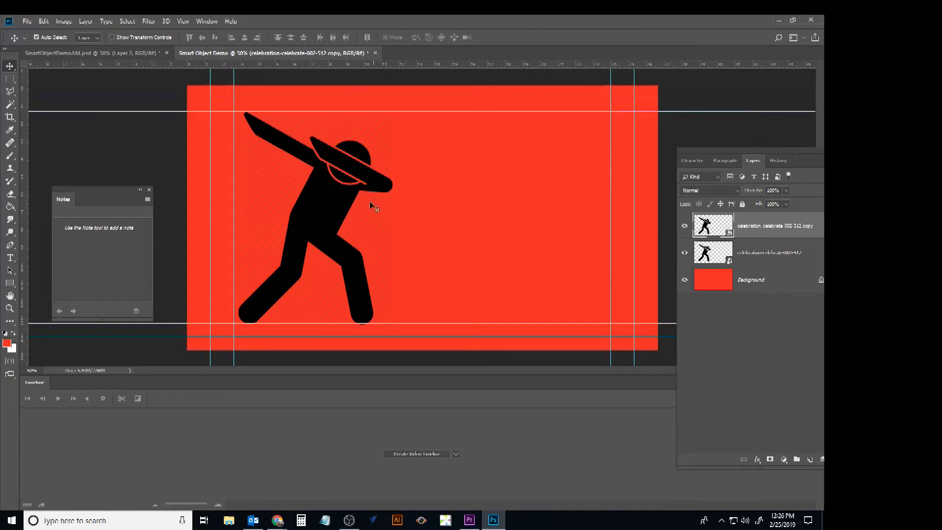
left_click_drag(350, 205, 546, 207)
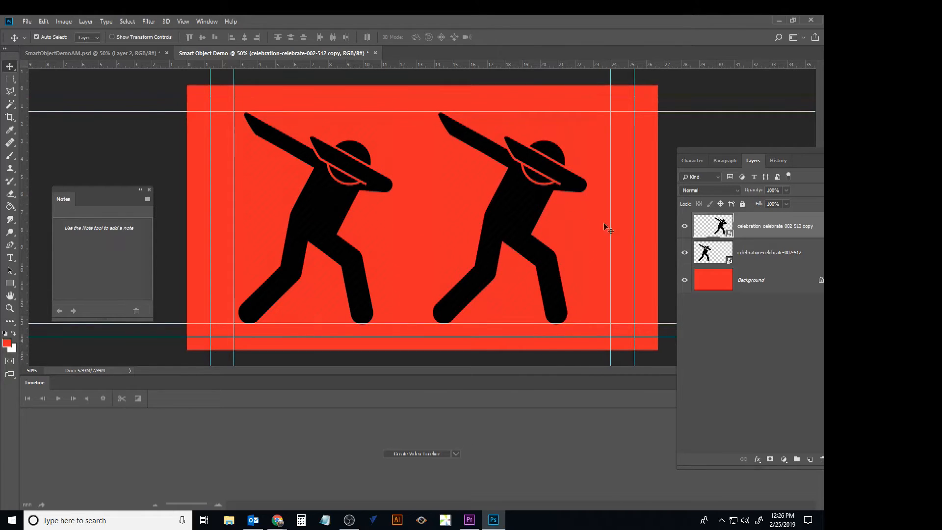
- Rasterize the duplicated figure layer, celebration-celebrate-002-512 copy
right_click(755, 233)
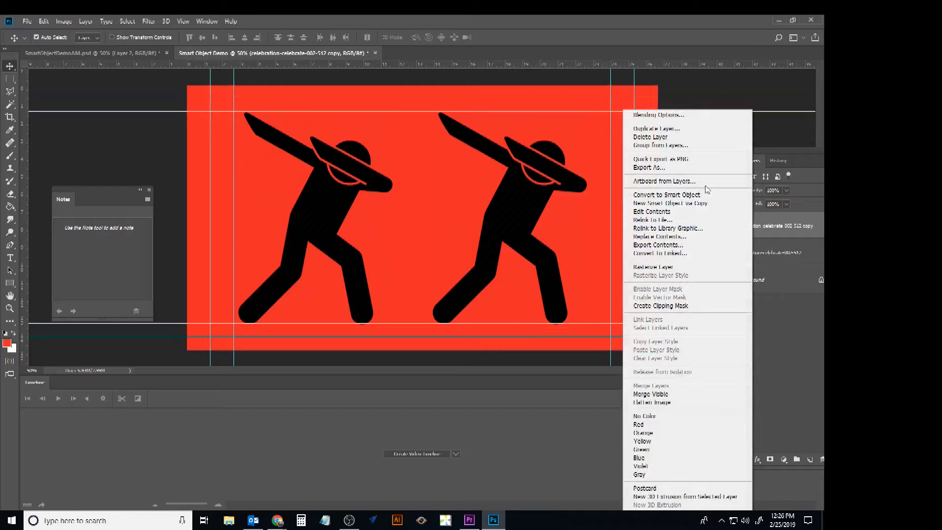
left_click(685, 267)
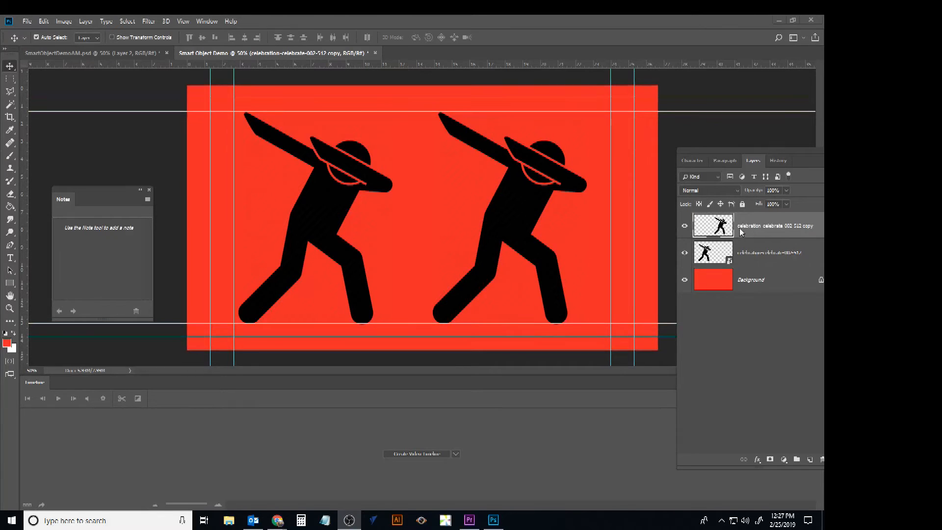
- Shrink the rasterized figure copy around its centre to a tiny size with Free Transform and apply it
key("ctrl+t")
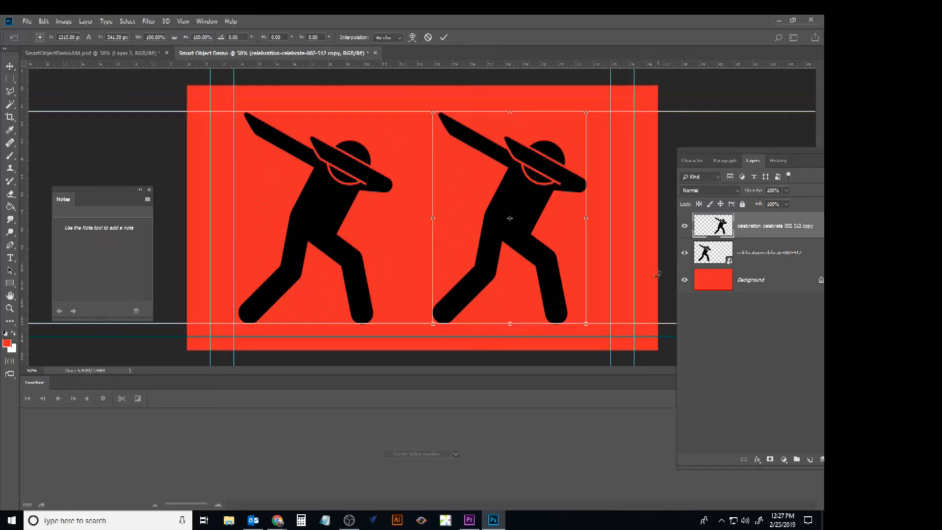
left_click_drag(586, 323, 515, 214)
key("Return")
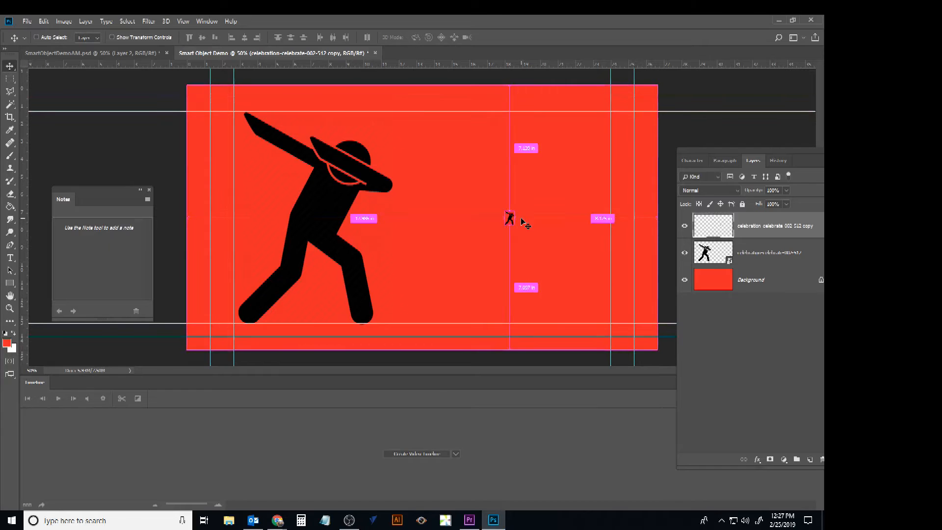
- Scale the tiny rasterized copy back up around its centre to about 1617%, matching the original figure's height, and apply the transform
key("ctrl+t")
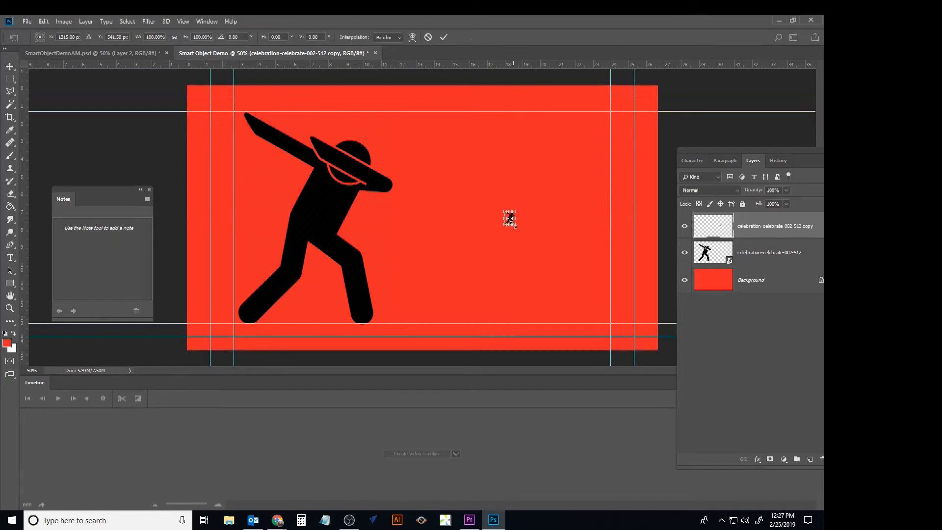
left_click_drag(515, 225, 616, 313)
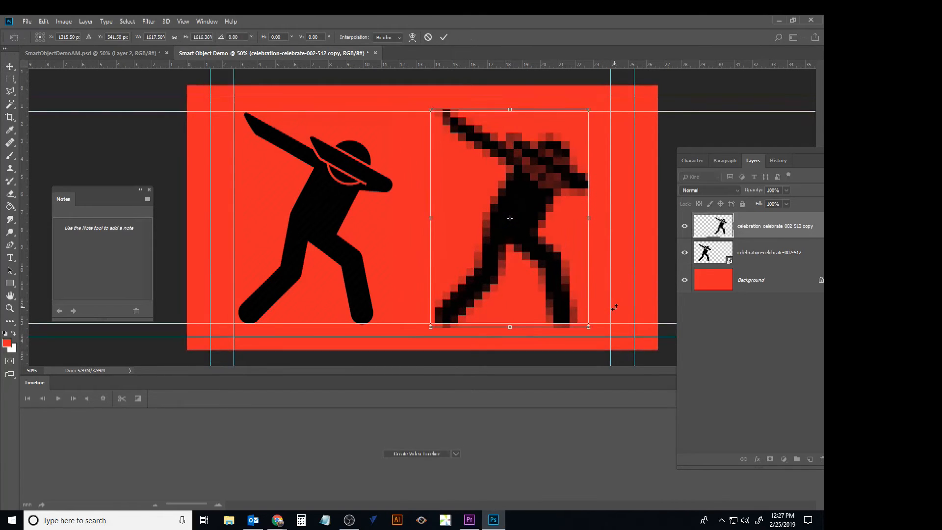
left_click(443, 38)
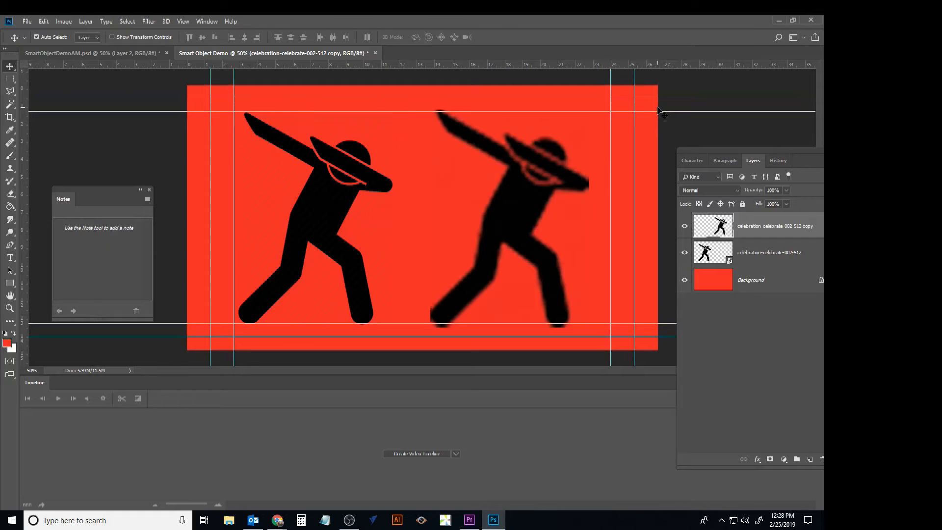
- Try to edit the smart object figure's pixels with a Magic Wand selection and the Eraser, and drop the selection
left_click(734, 260)
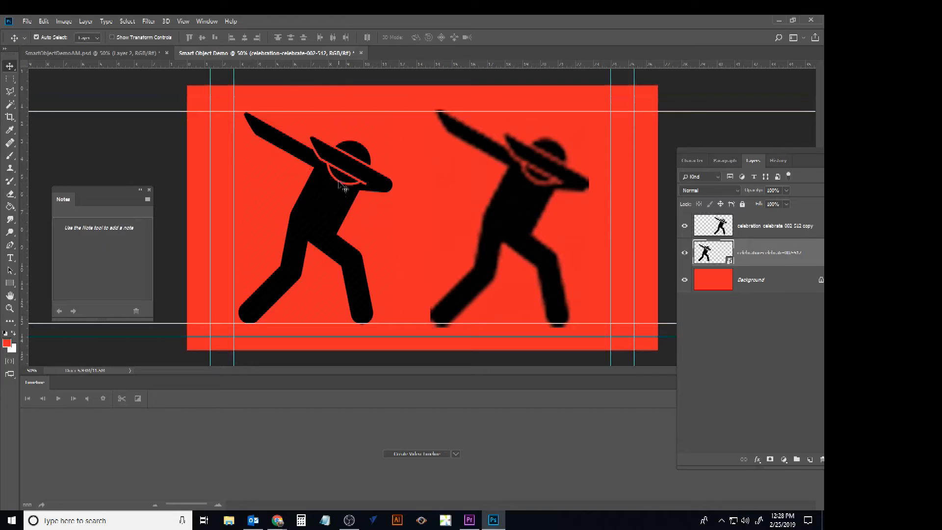
left_click(9, 104)
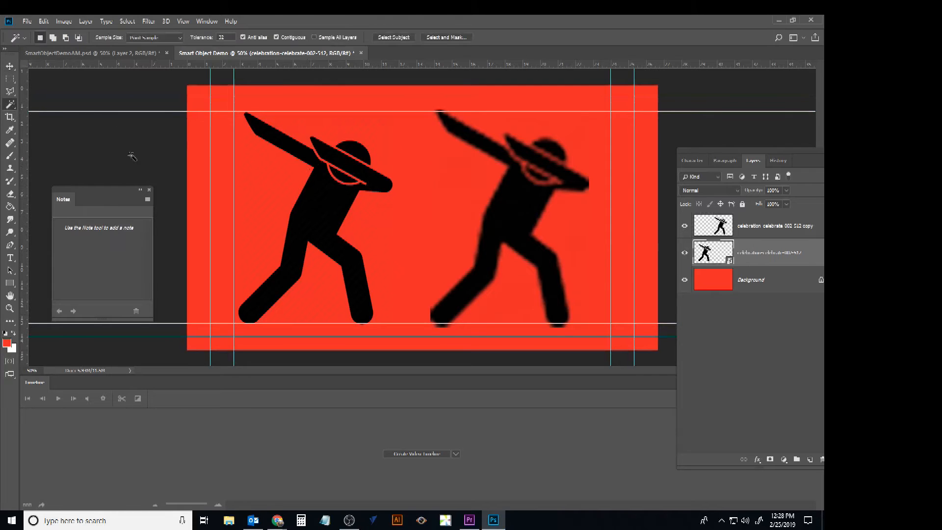
left_click(320, 216)
left_click(44, 22)
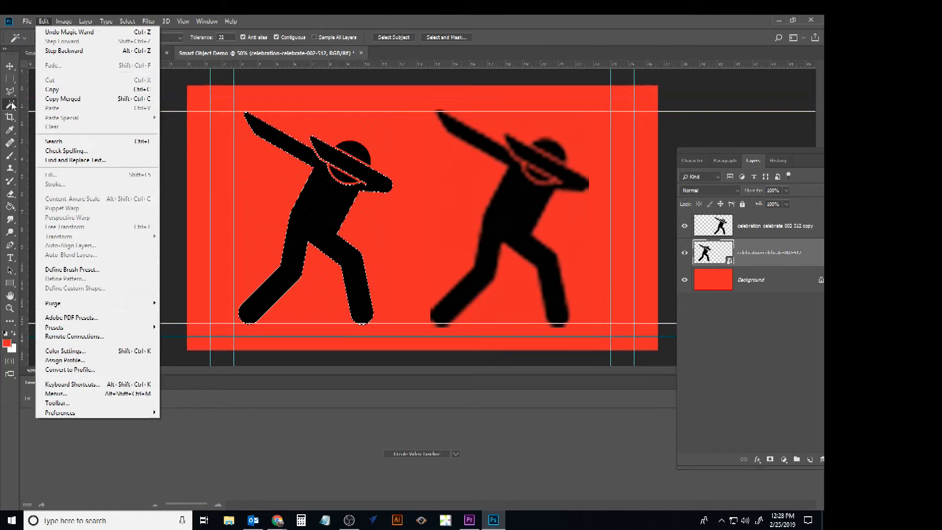
left_click(10, 194)
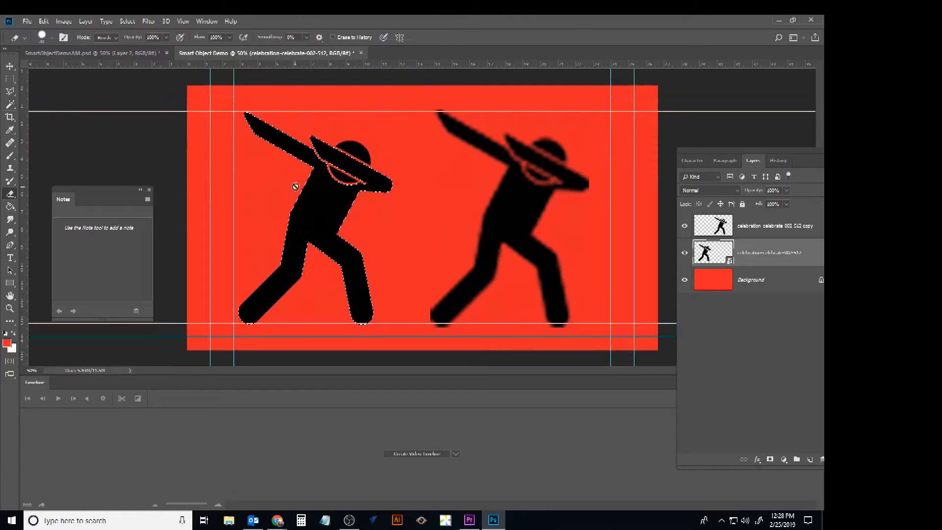
key("ctrl+d")
- Delete the rasterized copy layer and move the remaining smart object figure horizontally to about the middle of the canvas
left_click(744, 226)
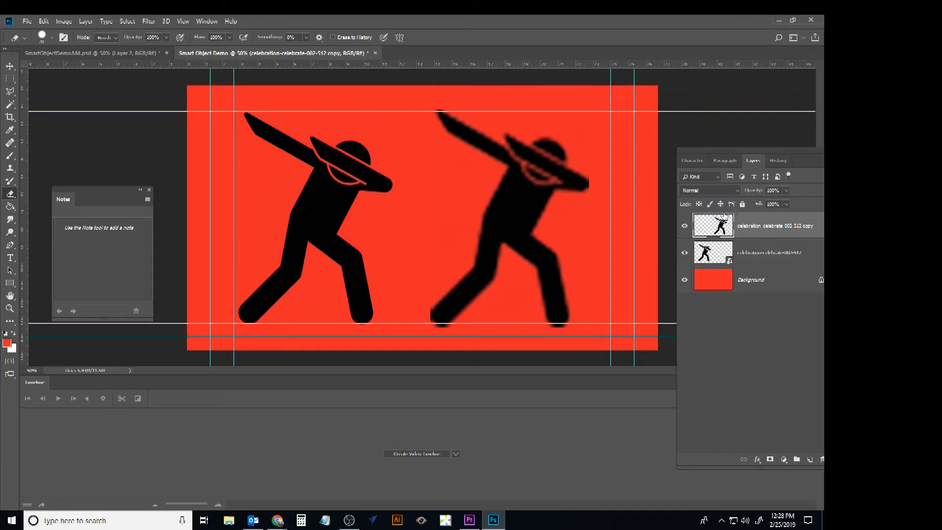
left_click_drag(724, 216, 822, 460)
key("v")
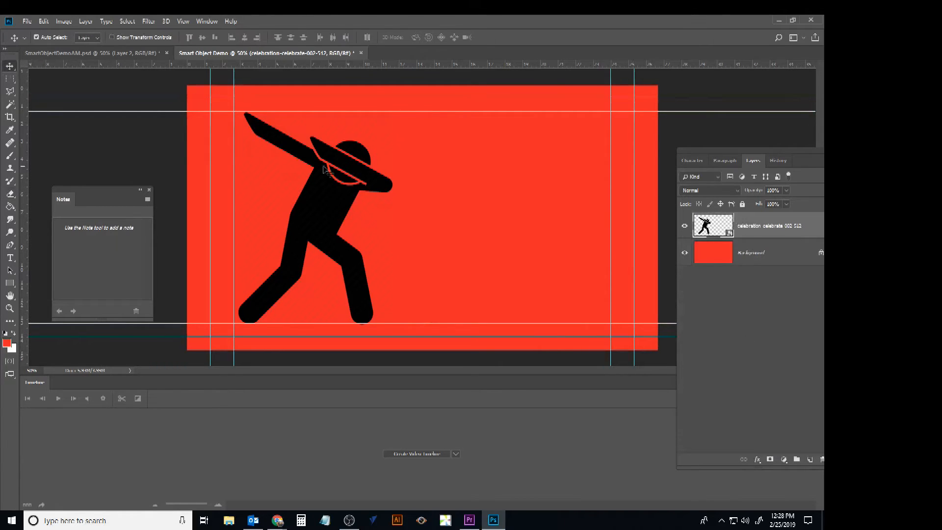
left_click_drag(338, 175, 426, 175)
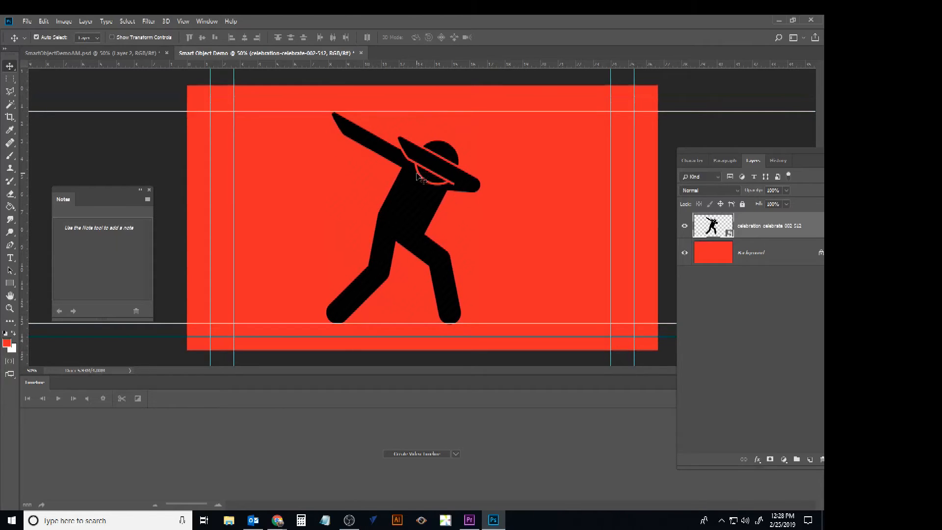
- Rasterize the celebration-celebrate-002-512 layer and select the figure's body and head together with the Magic Wand
right_click(758, 230)
left_click(721, 267)
left_click(8, 106)
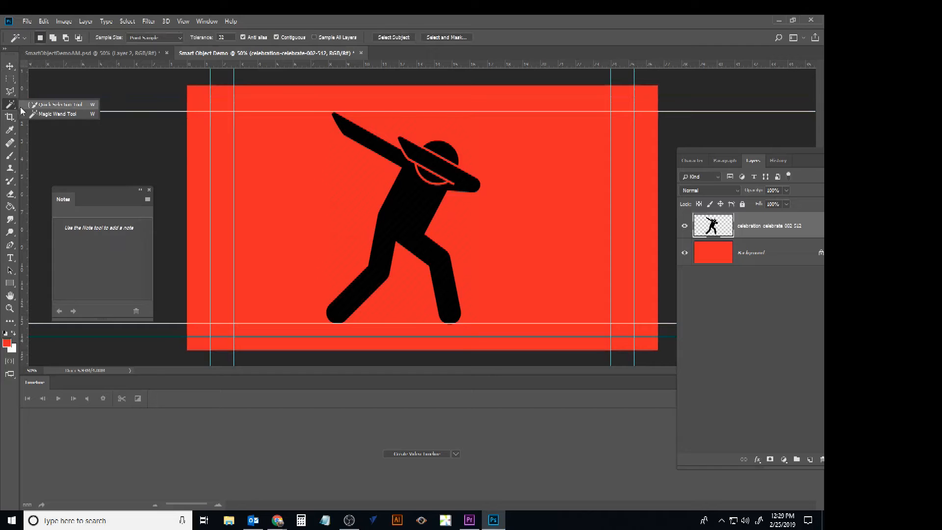
left_click(30, 115)
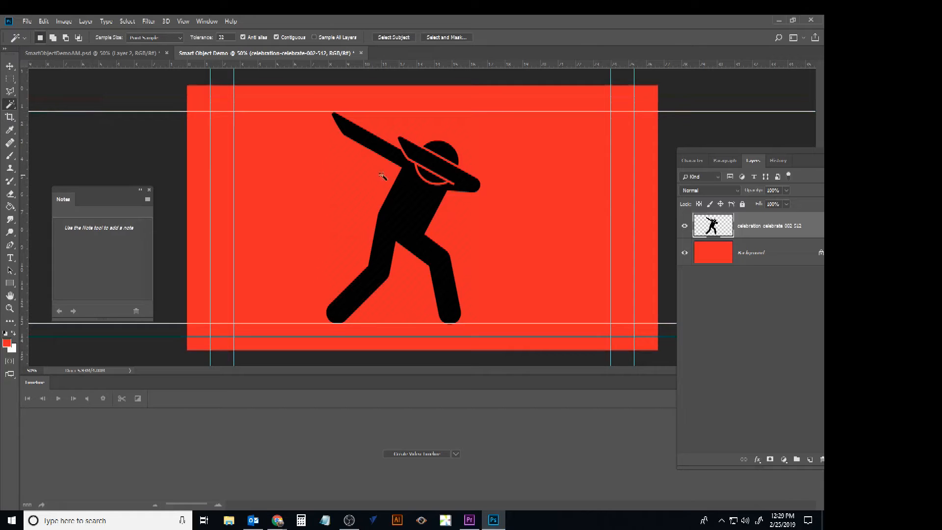
left_click(425, 193)
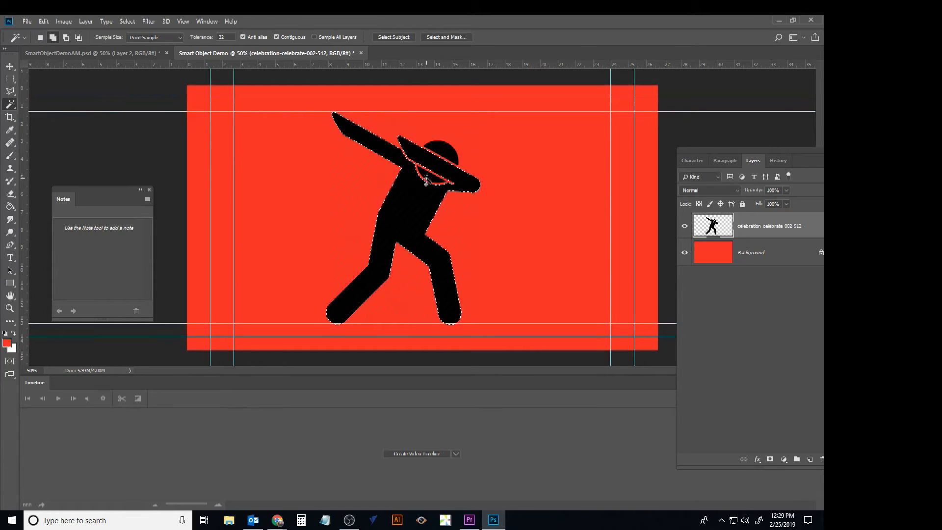
key("shift")
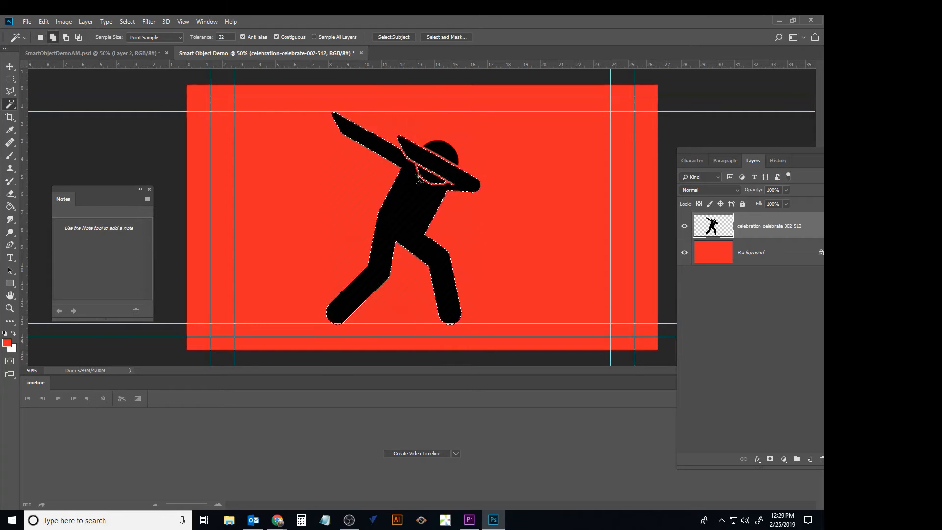
left_click(442, 157, "shift")
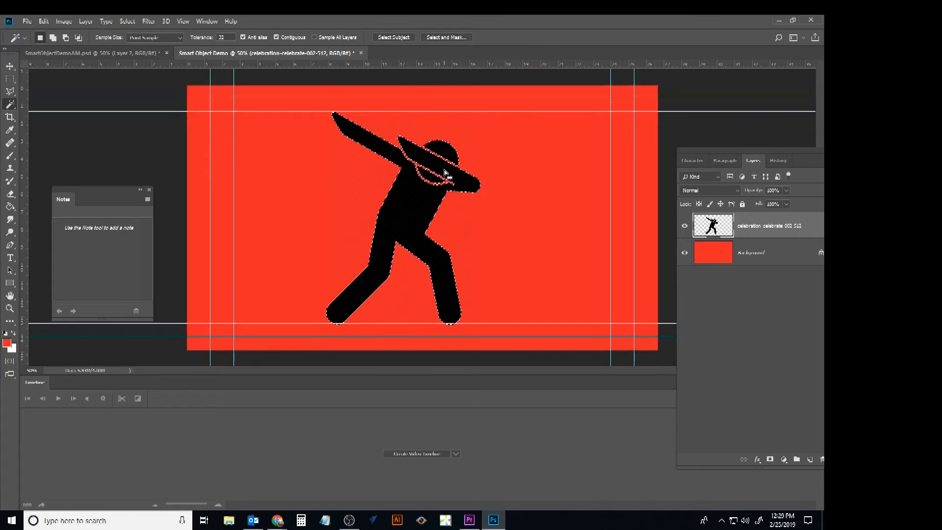
- Fill the selected figure with the orange colour f6590c in Normal mode at 100% opacity
left_click(43, 21)
left_click(54, 175)
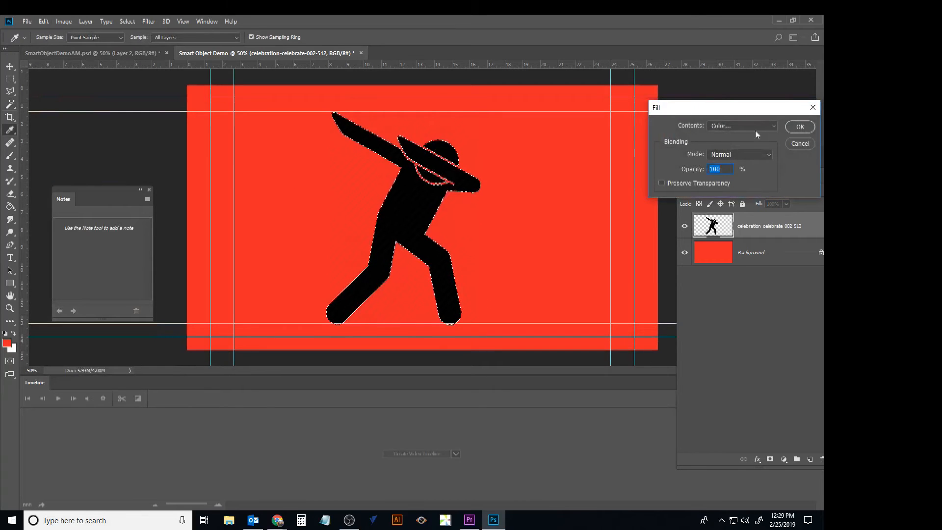
left_click(755, 129)
left_click(741, 154)
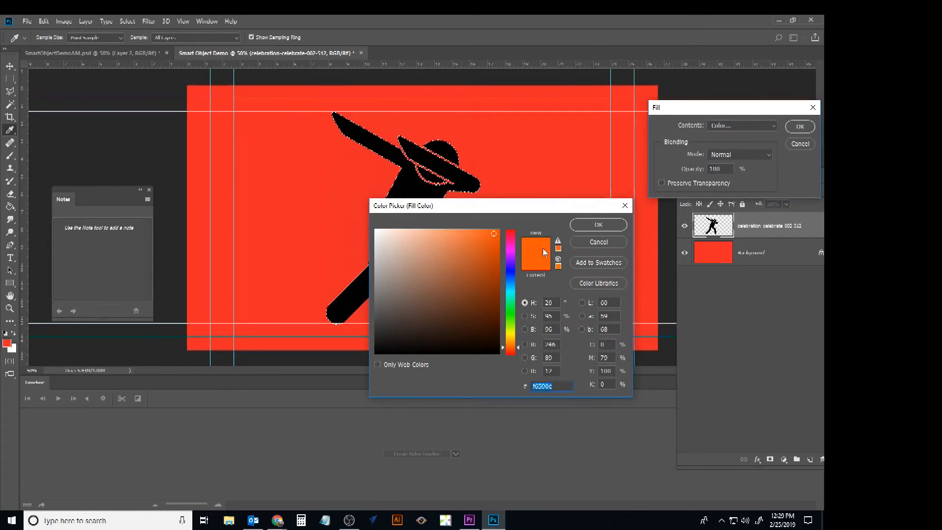
left_click(476, 280)
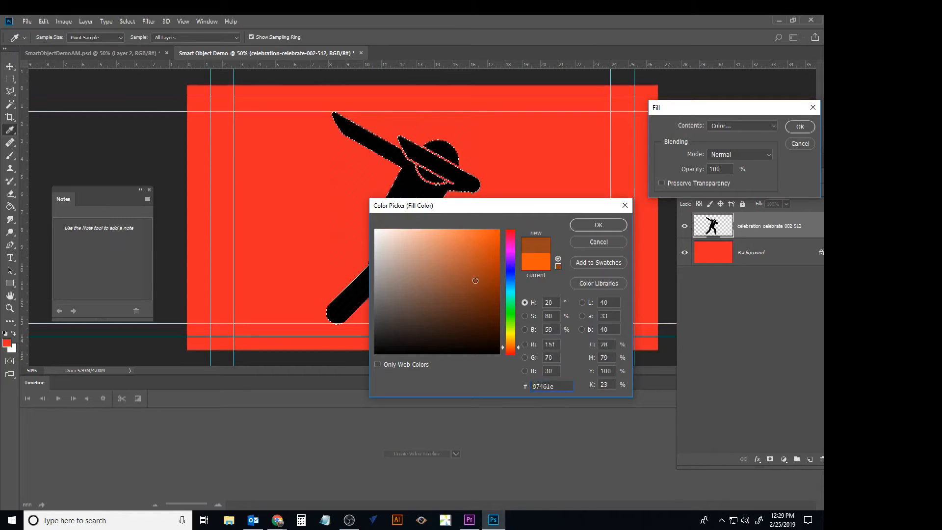
left_click(534, 265)
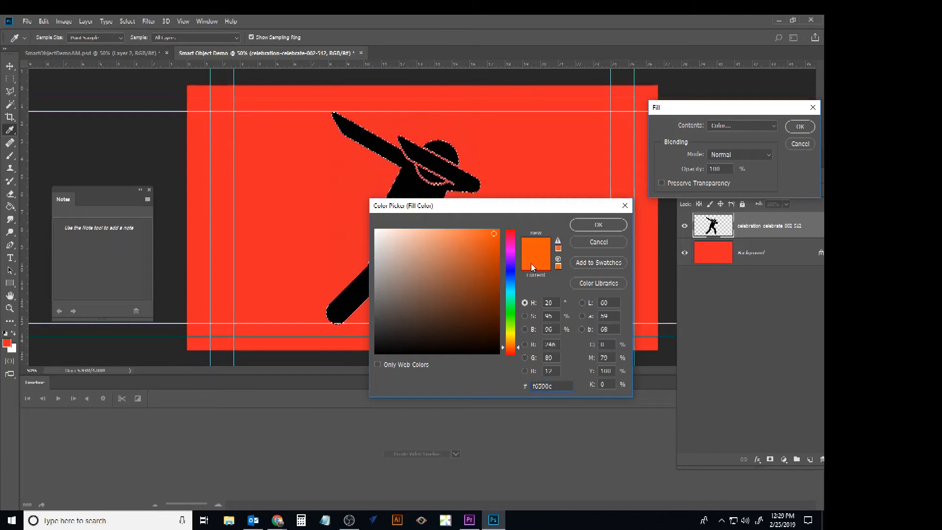
left_click(598, 224)
left_click(800, 126)
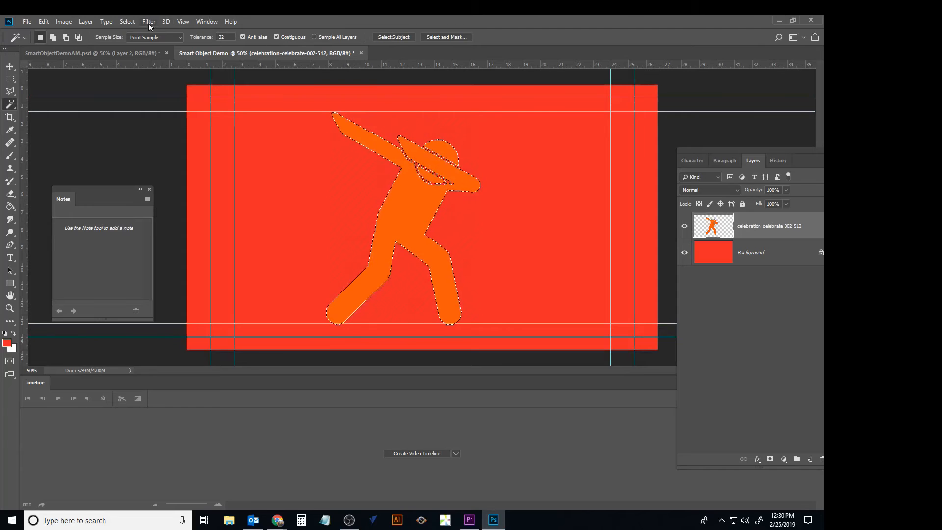
- Invert the selection around the orange figure and deselect everything
left_click(133, 22)
left_click(134, 22)
left_click(127, 21)
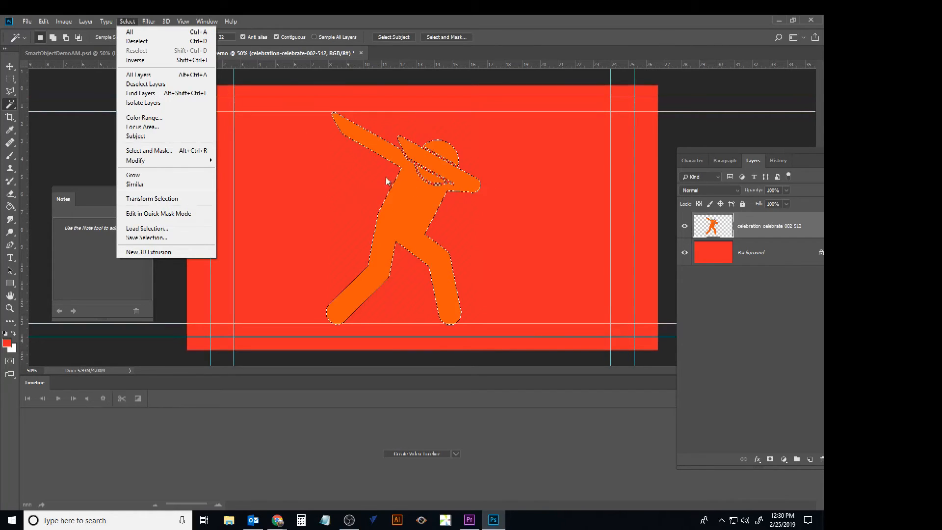
left_click(153, 61)
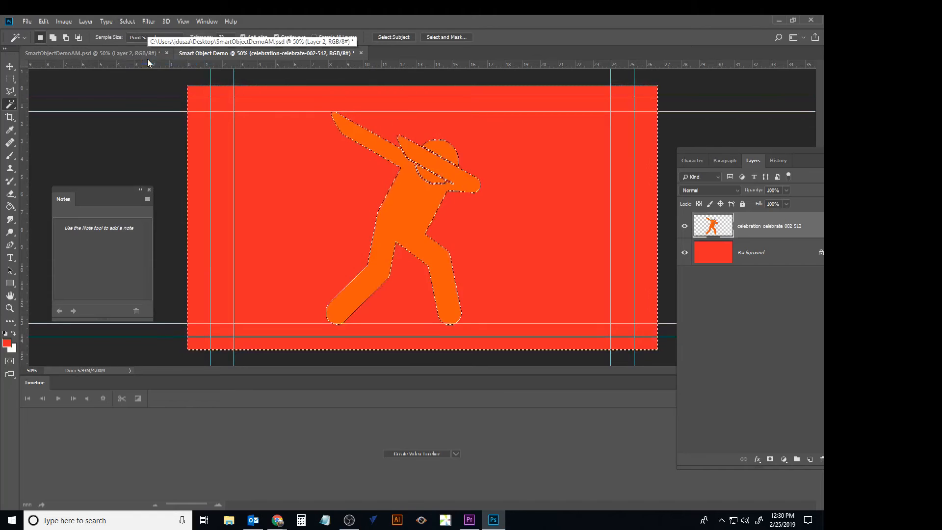
key("ctrl+d")
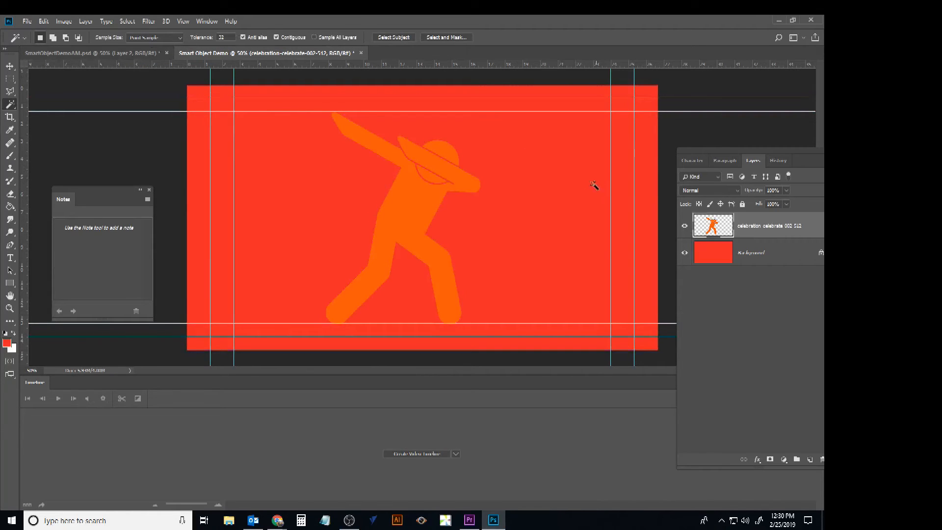
- Try to convert the orange figure layer to a smart object
right_click(776, 231)
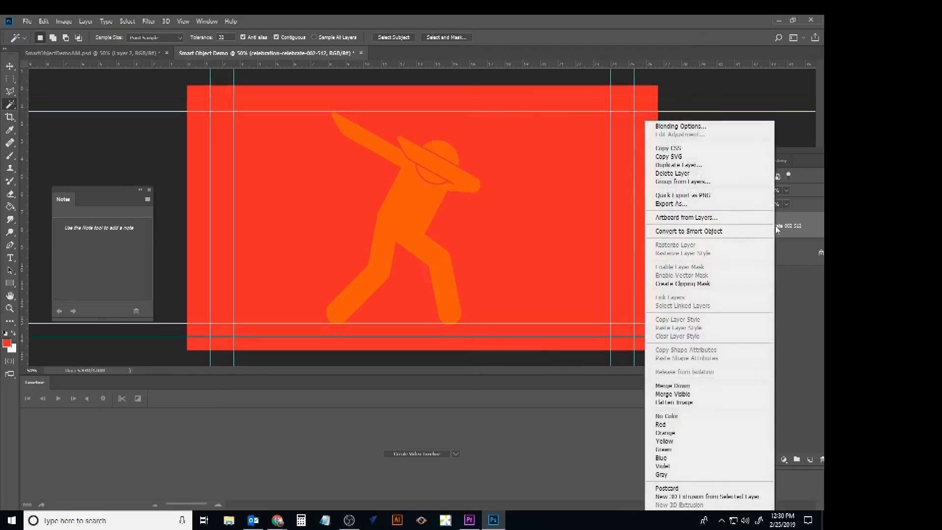
left_click(715, 232)
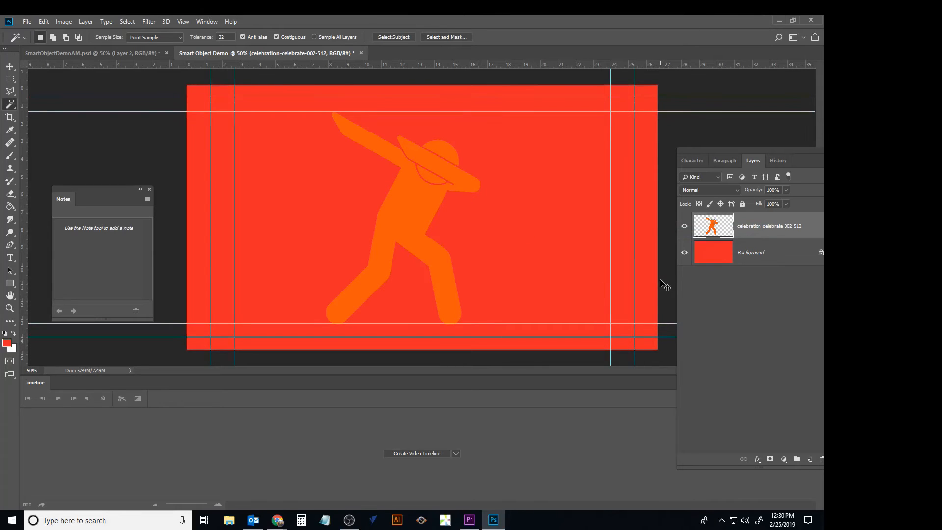
- Create a video timeline and expand the figure layer's track to show its animatable properties
left_click(422, 454)
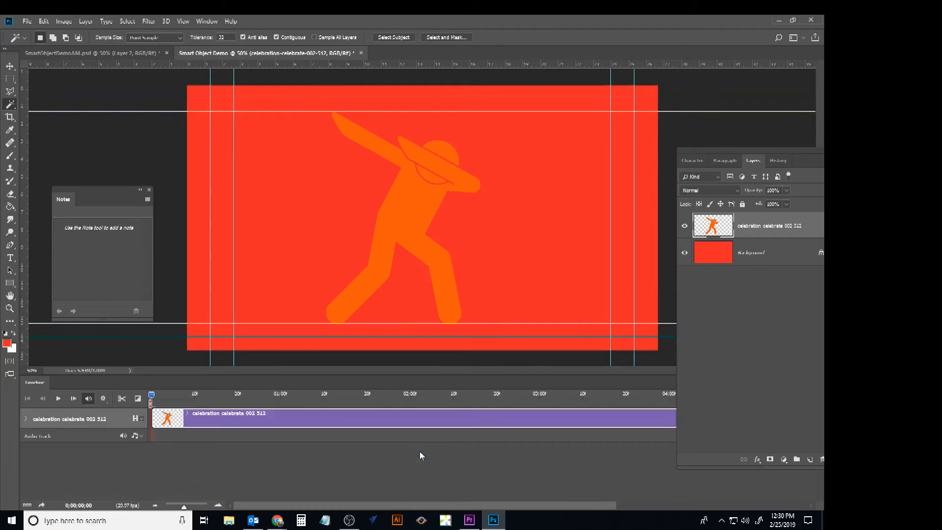
left_click(26, 419)
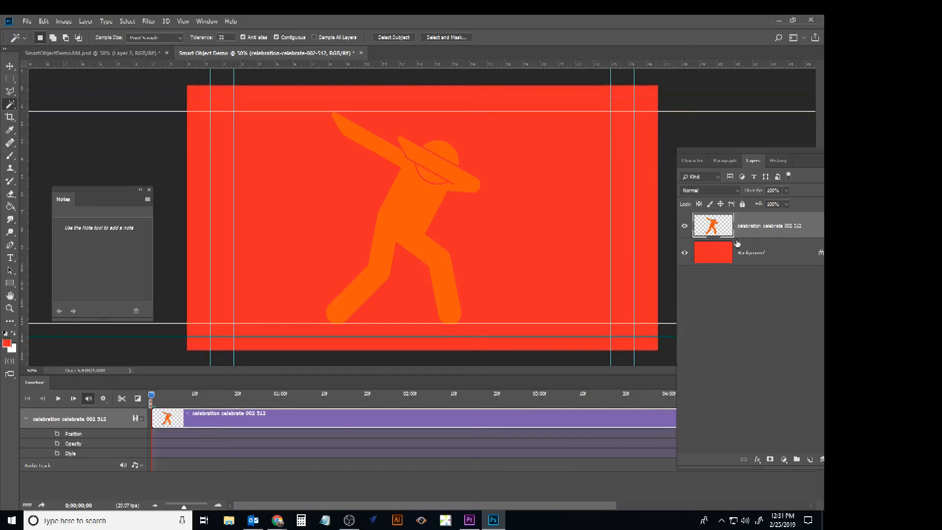
- Convert the rasterized figure layer to a smart object and expand its timeline track to show the properties
right_click(773, 228)
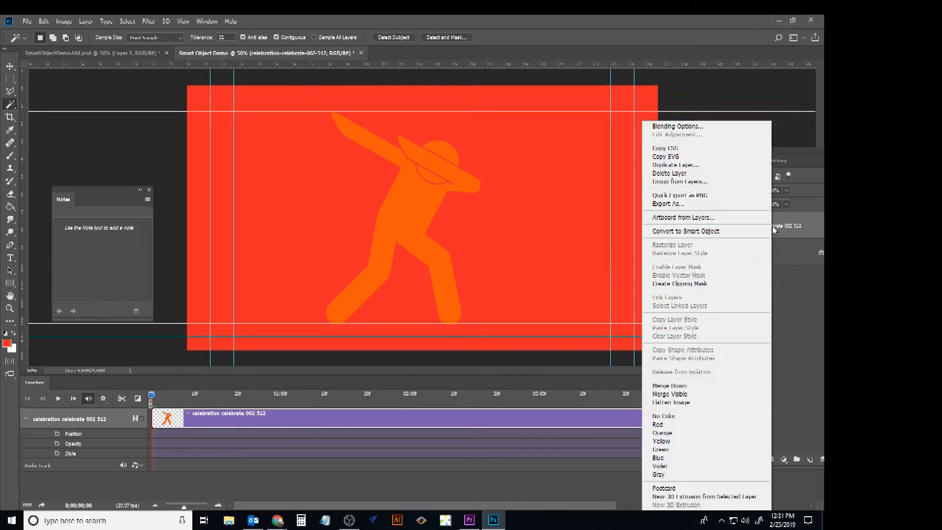
left_click(720, 232)
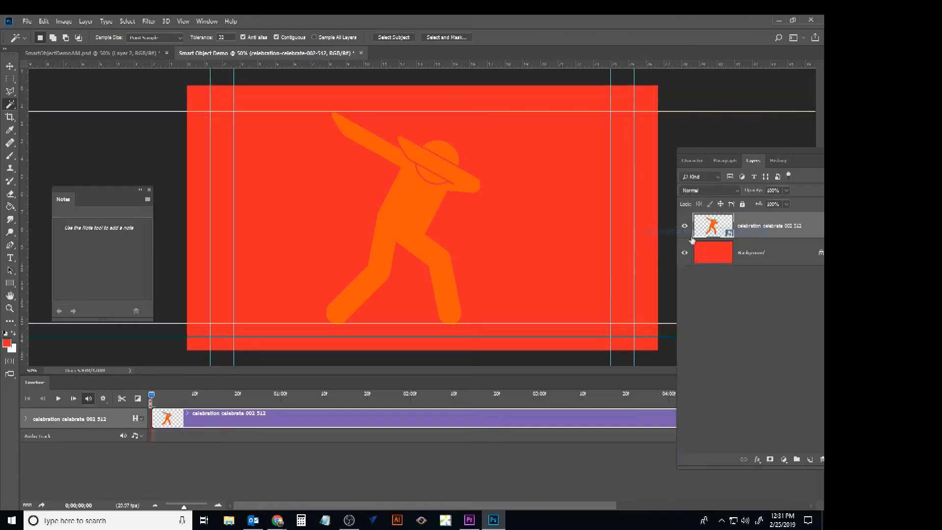
left_click(26, 419)
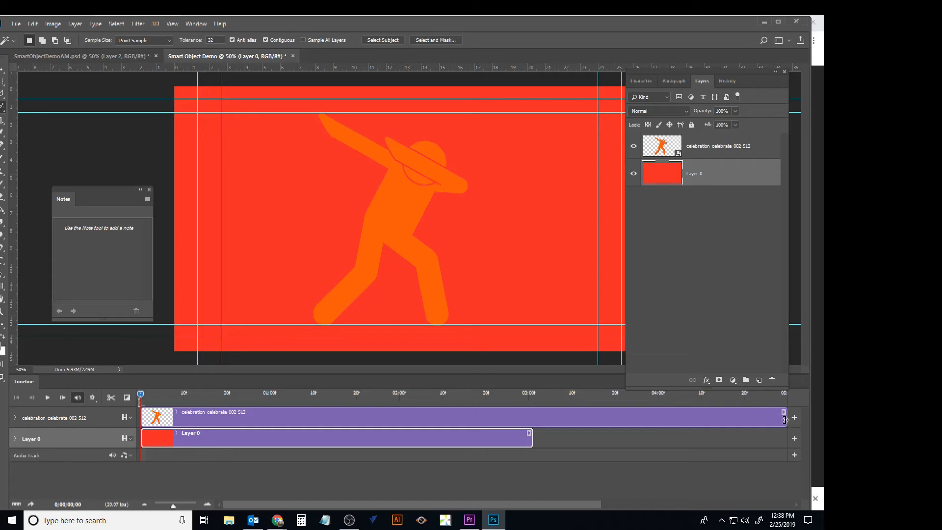
- Trim the end of the figure's timeline clip to about half the length of the Layer 0 clip
left_click(782, 420)
left_click_drag(782, 420, 336, 411)
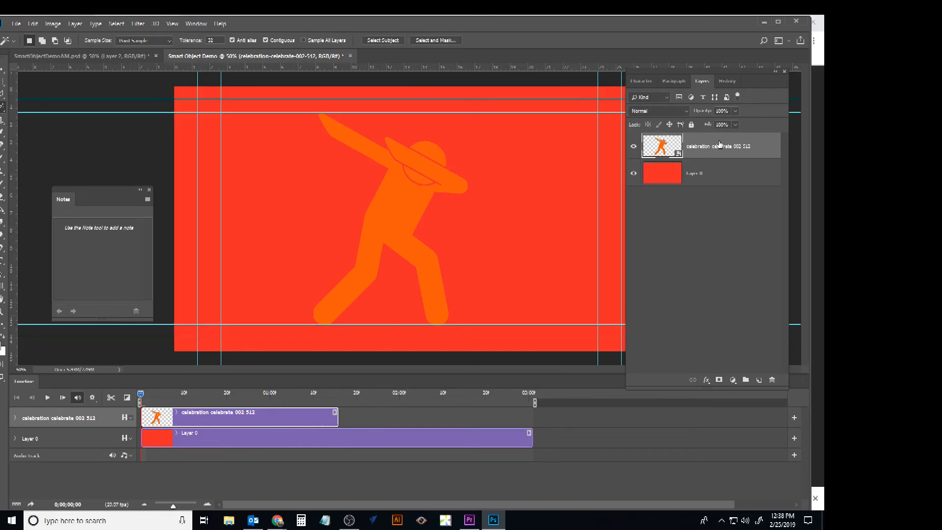
- Duplicate the figure layer and place the copy's clip directly after the original's clip on the timeline
left_click_drag(719, 143, 759, 381)
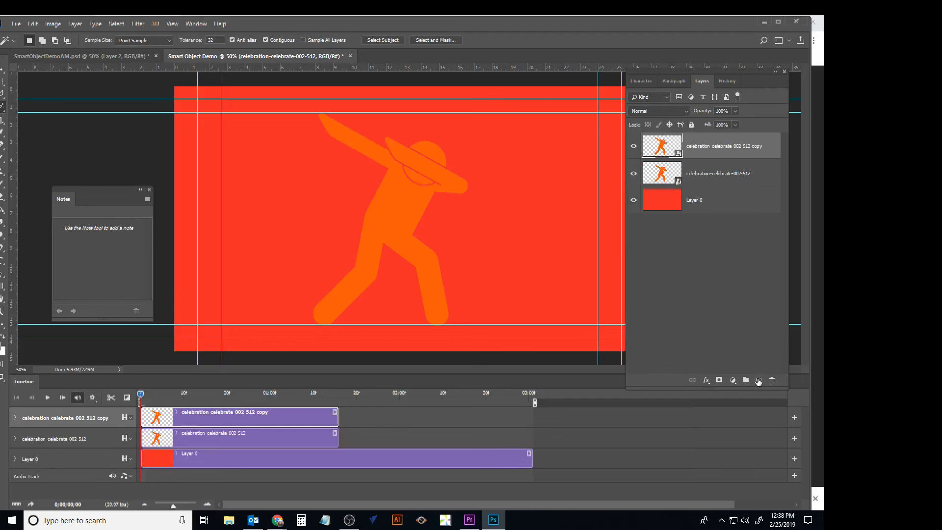
left_click_drag(191, 423, 387, 427)
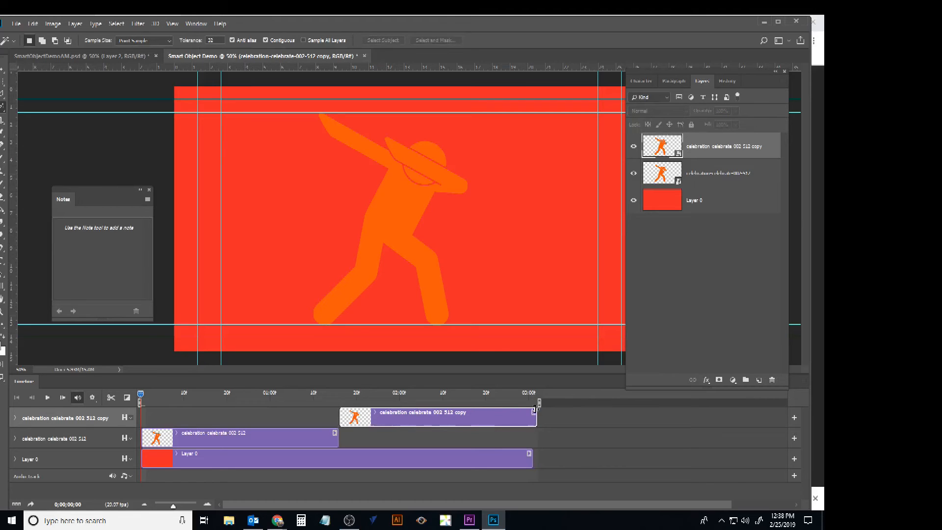
- Trim the end of the figure copy's clip so it ends together with the Layer 0 clip
left_click_drag(536, 412, 531, 413)
left_click(559, 414)
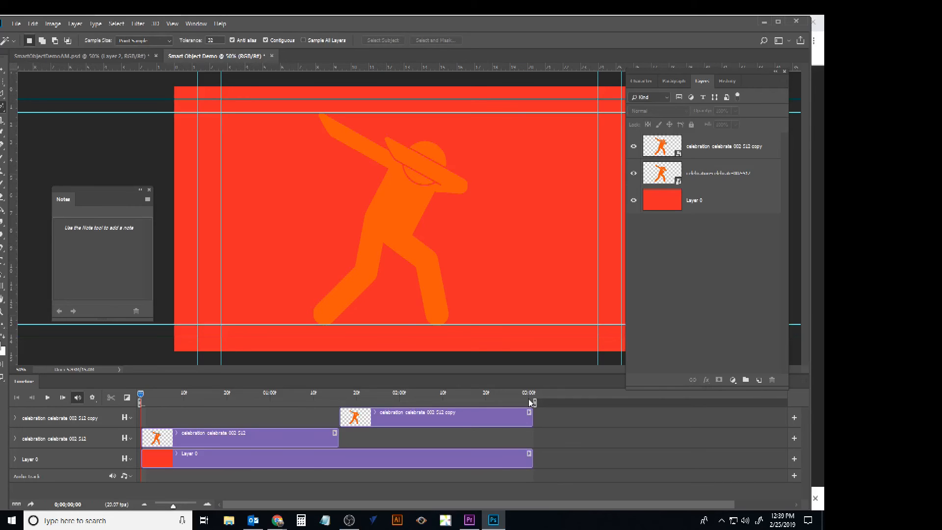
- Select the figure copy's clip and move the playhead into it, to 0;00;01;27
left_click(403, 421)
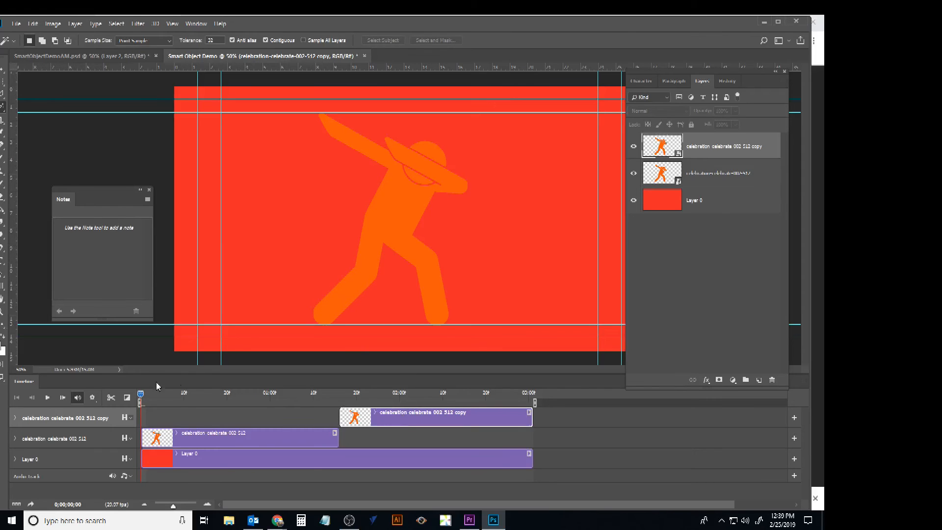
left_click(33, 24)
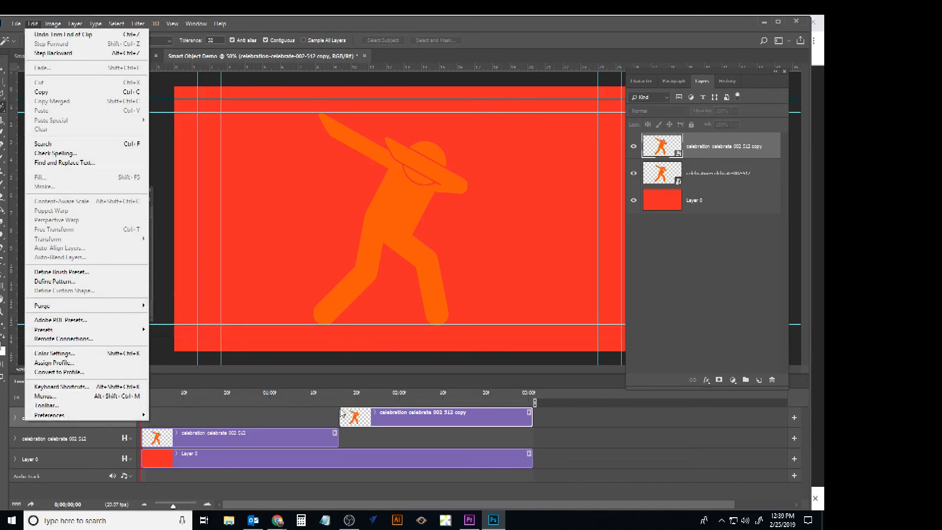
left_click(369, 388)
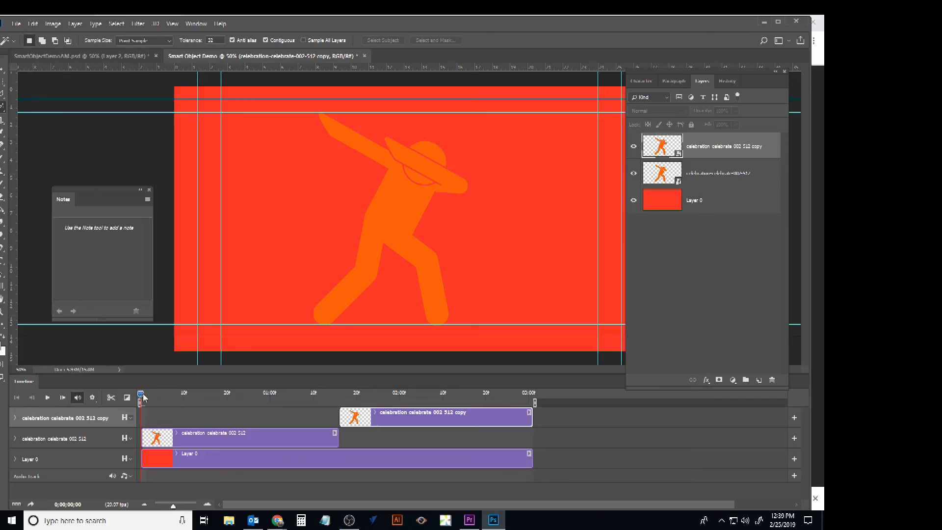
left_click_drag(141, 395, 387, 394)
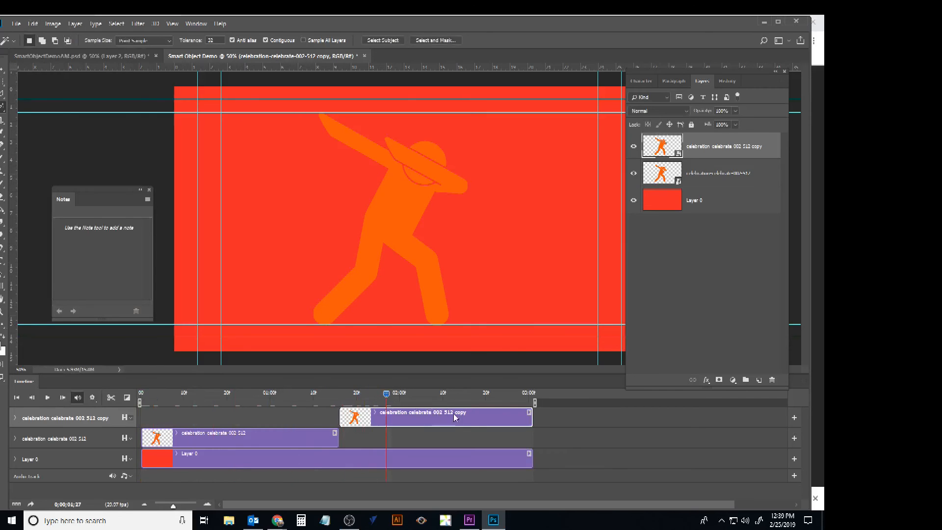
- Puppet Warp the figure copy with pins on both feet, bending its upper body forward with a rotation of about 51 degrees
left_click(33, 24)
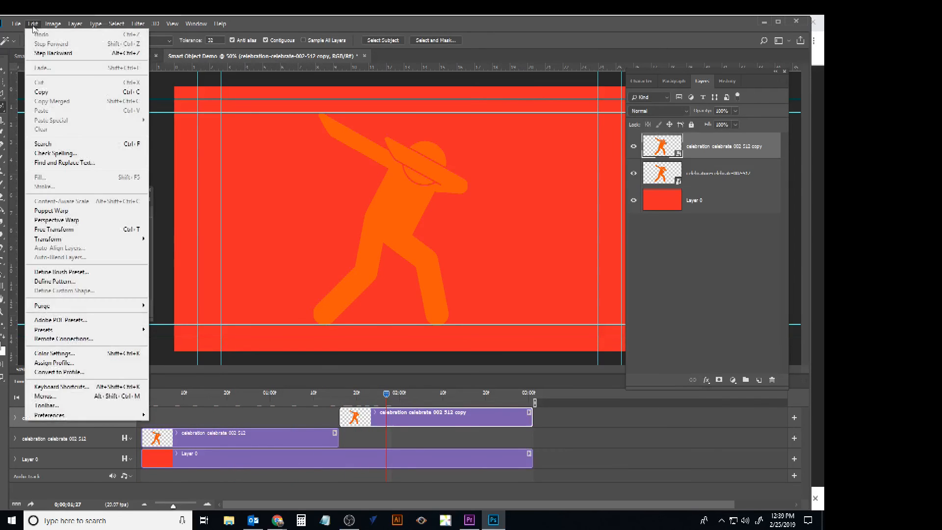
left_click(54, 212)
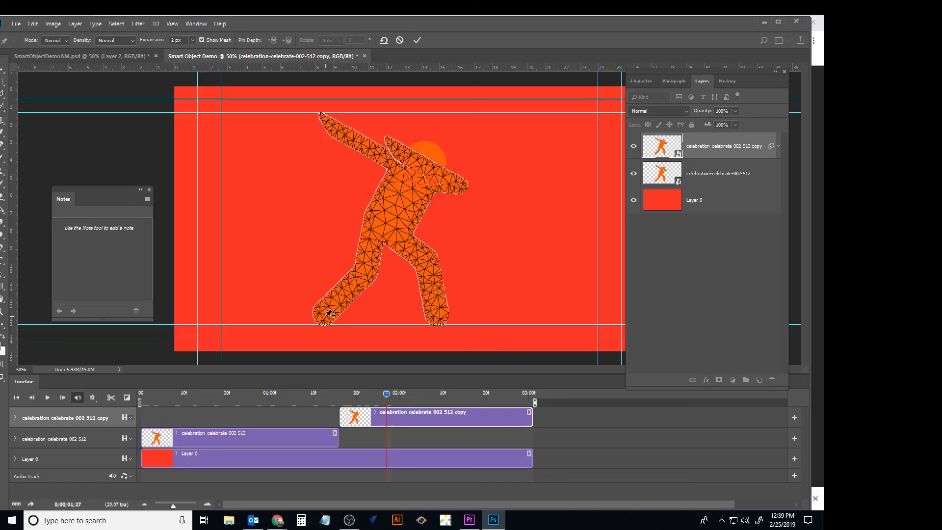
left_click(325, 315)
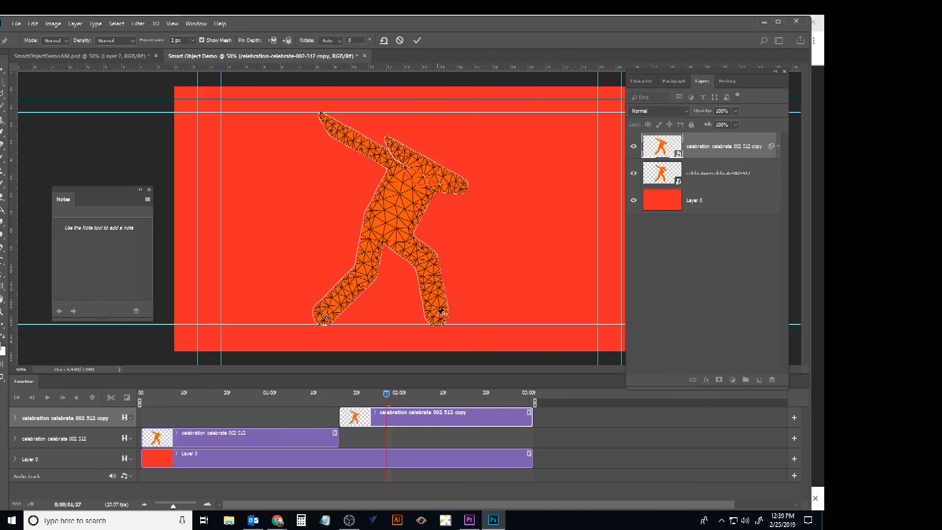
left_click(437, 315)
key("alt")
left_click_drag(416, 158, 531, 216)
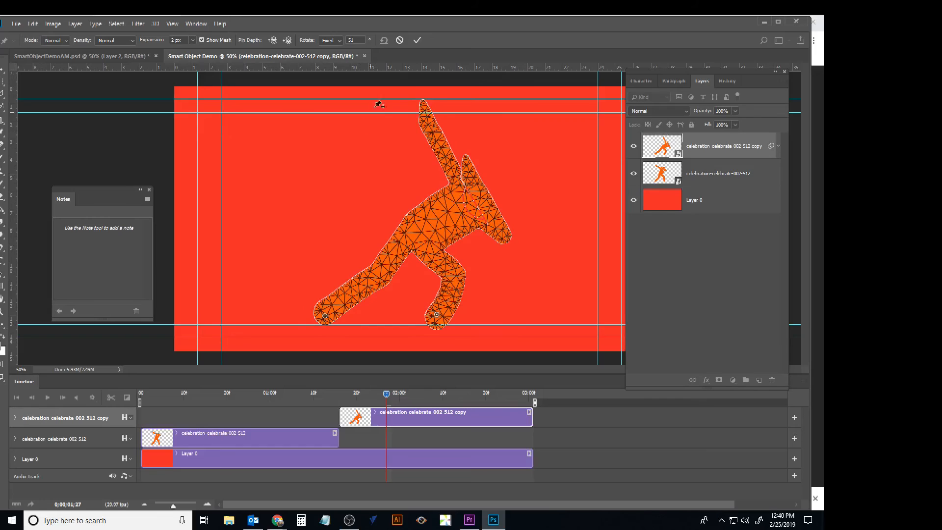
left_click(417, 41)
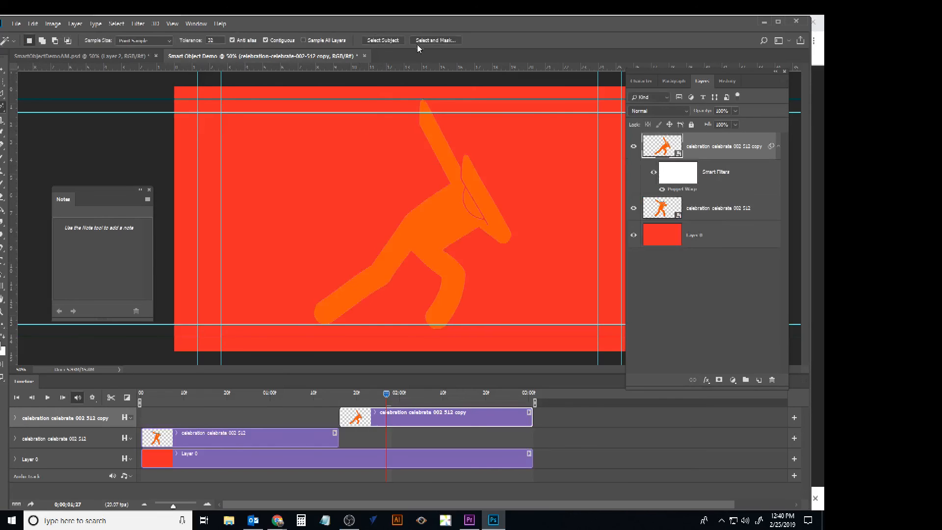
- Play the timeline animation from the beginning to check the change between the two poses
mouse_move(388, 397)
left_mouse_down()
mouse_move(128, 400)
mouse_move(68, 495)
left_mouse_up()
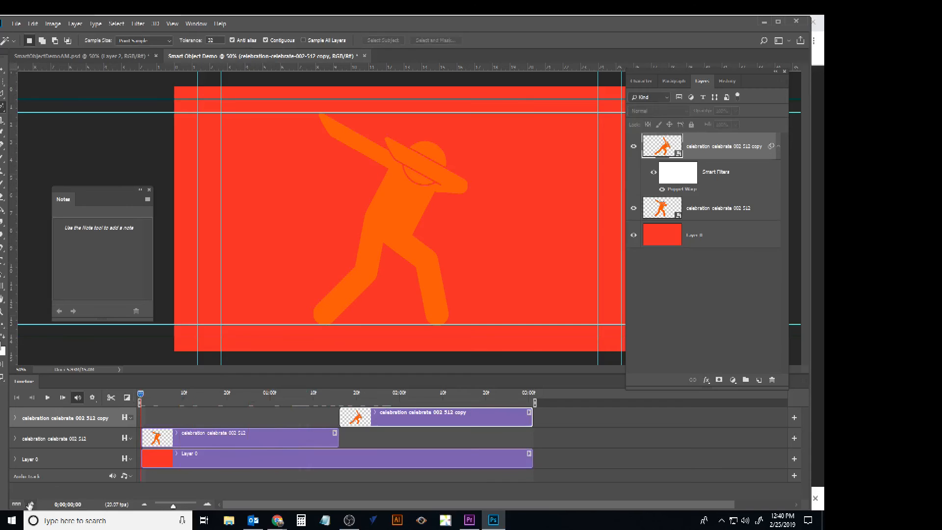
left_click(49, 399)
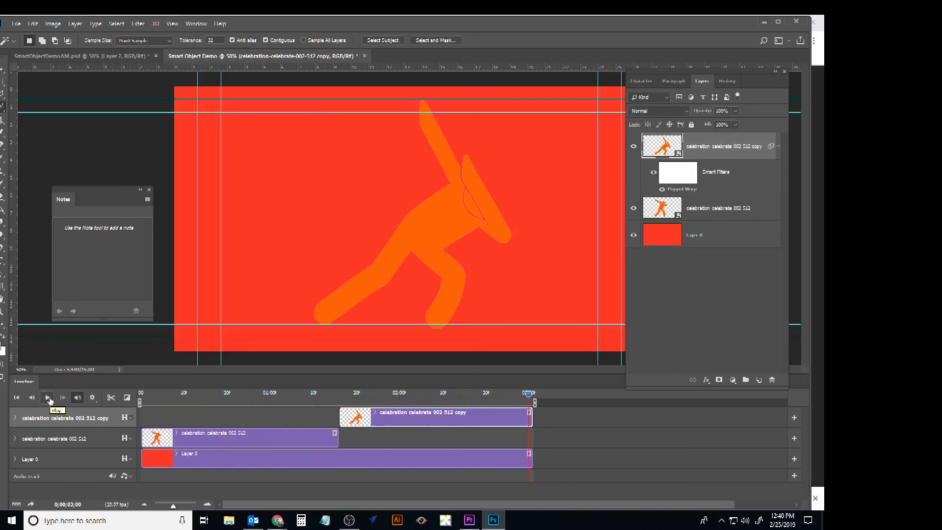
left_click(261, 418)
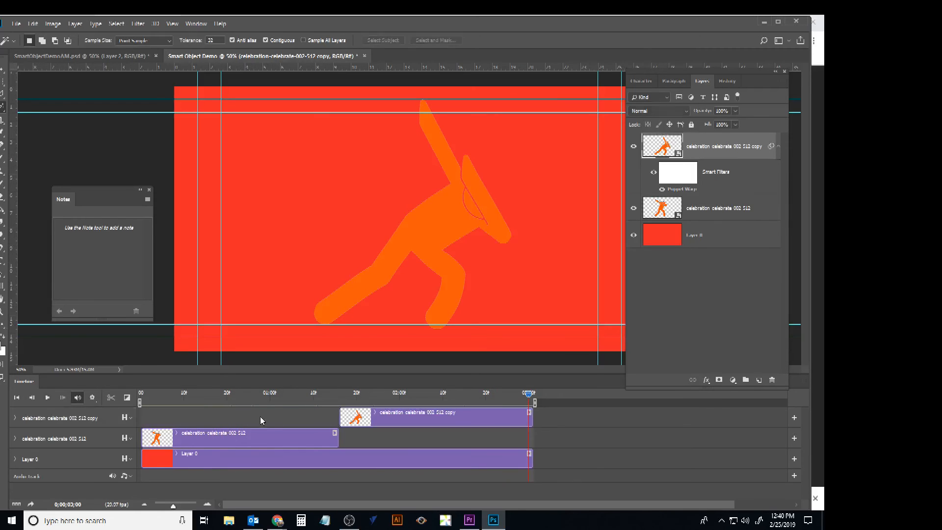
- Shorten both figure clips to about 20 frames each, placed back to back, and trim the Layer 0 clip to end with the copy's clip
left_click(311, 438)
left_click_drag(336, 439, 220, 434)
left_click_drag(395, 418, 291, 418)
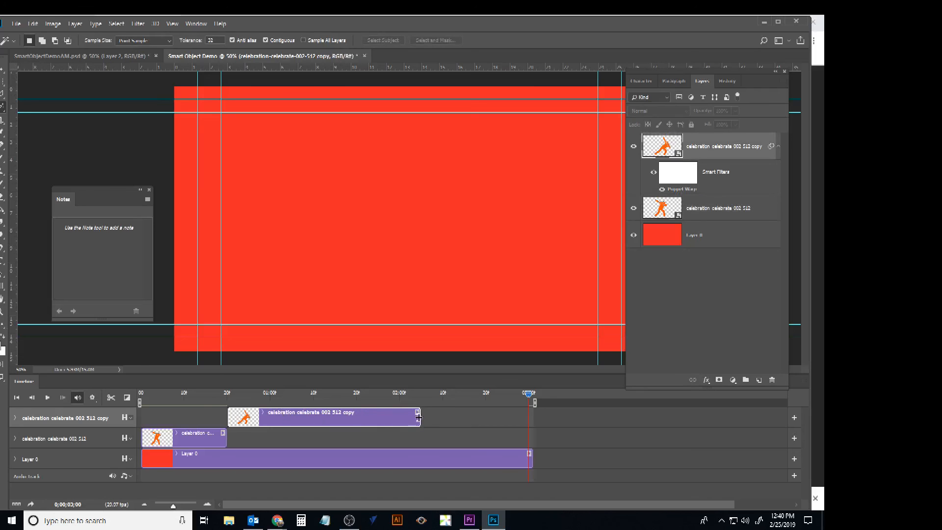
left_click_drag(420, 418, 314, 419)
left_click(456, 458)
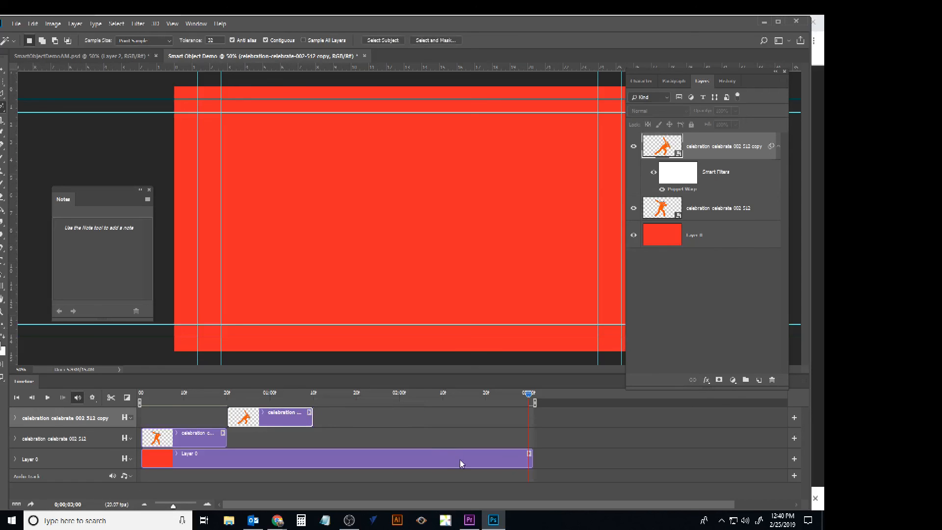
left_click_drag(522, 459, 312, 459)
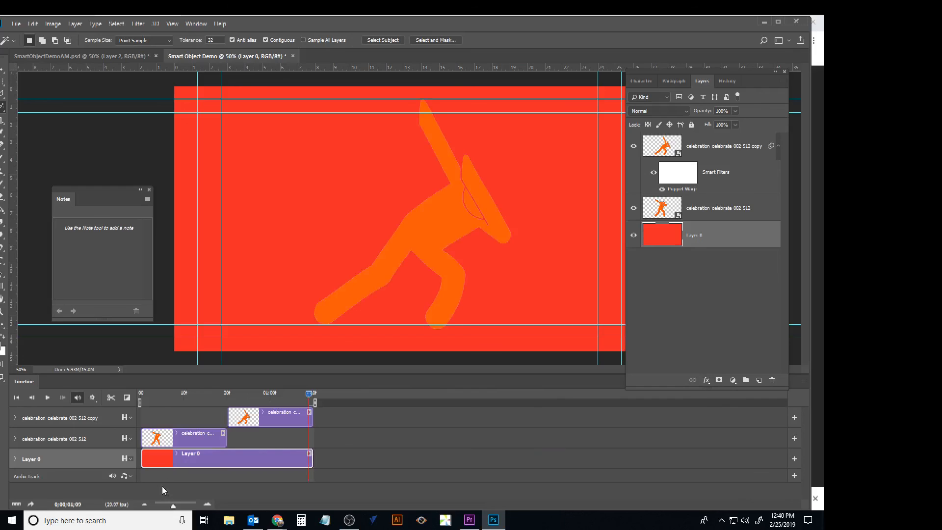
- Play the shortened animation and return the playhead to near the start, at 0;00;00;03
left_click(47, 398)
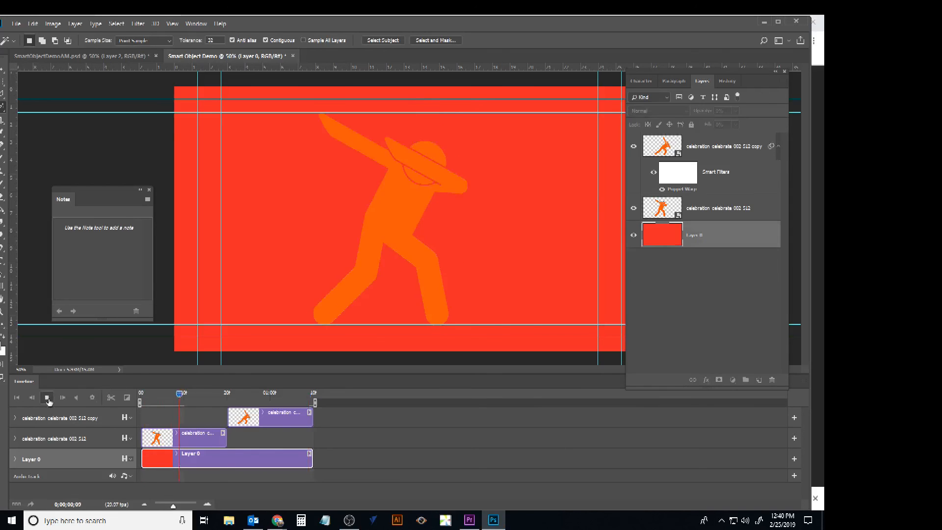
left_click(48, 399)
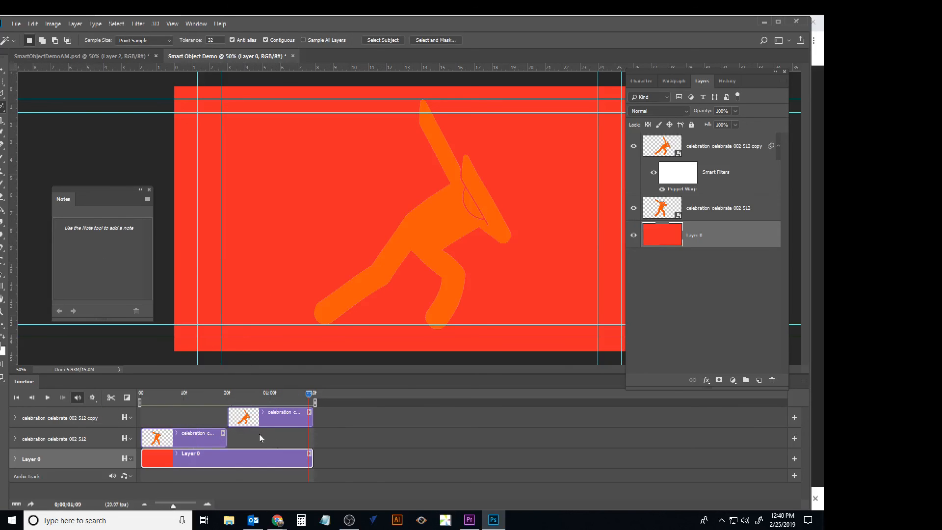
left_click_drag(312, 394, 153, 393)
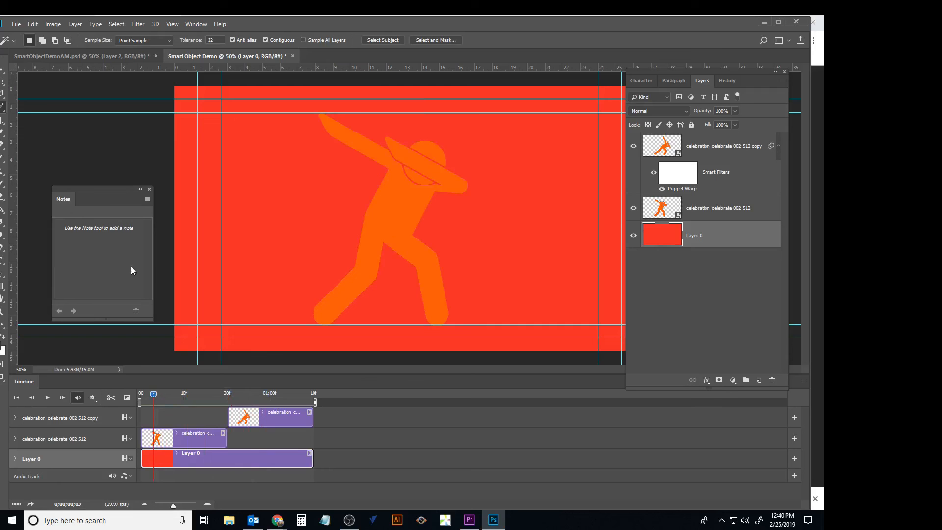
- Save the document to the Desktop as a Photoshop file named Smart Object Demo
left_click(16, 23)
left_click(29, 118)
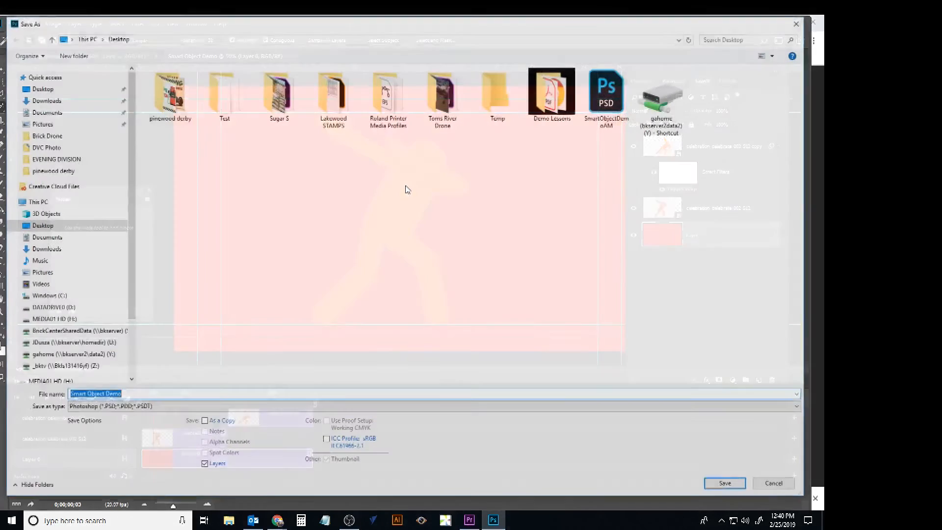
left_click(740, 484)
left_click(478, 161)
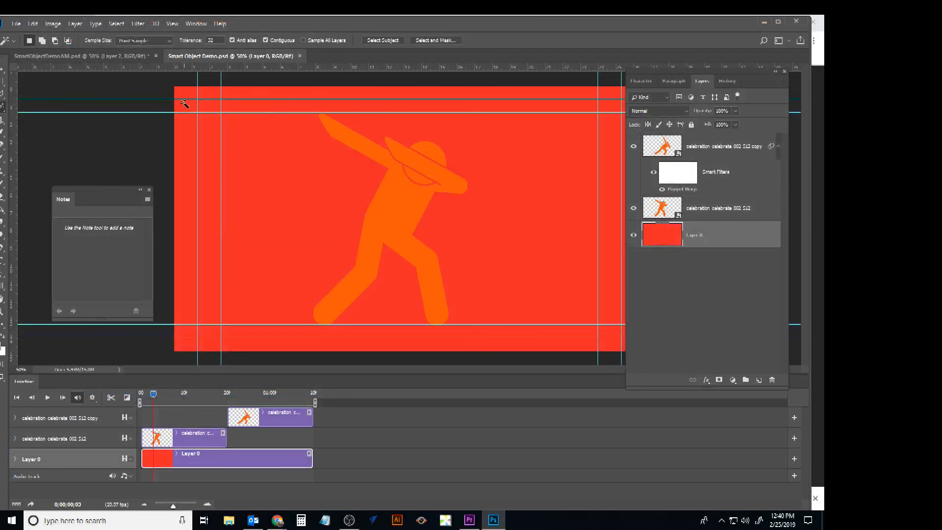
- Export the animation with Save for Web as a GIF 64 No Dither file named Smart-Object-Demo on the Desktop
left_click(16, 23)
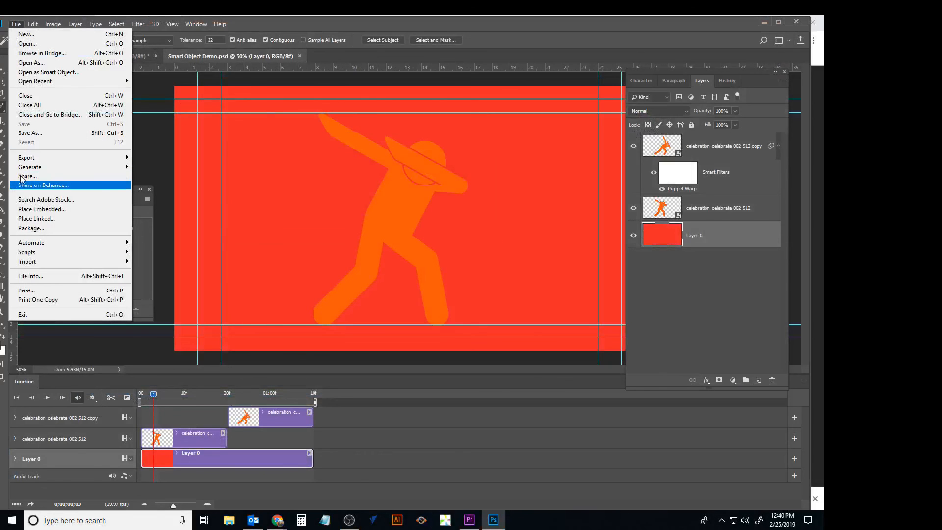
mouse_move(28, 159)
left_click(178, 195)
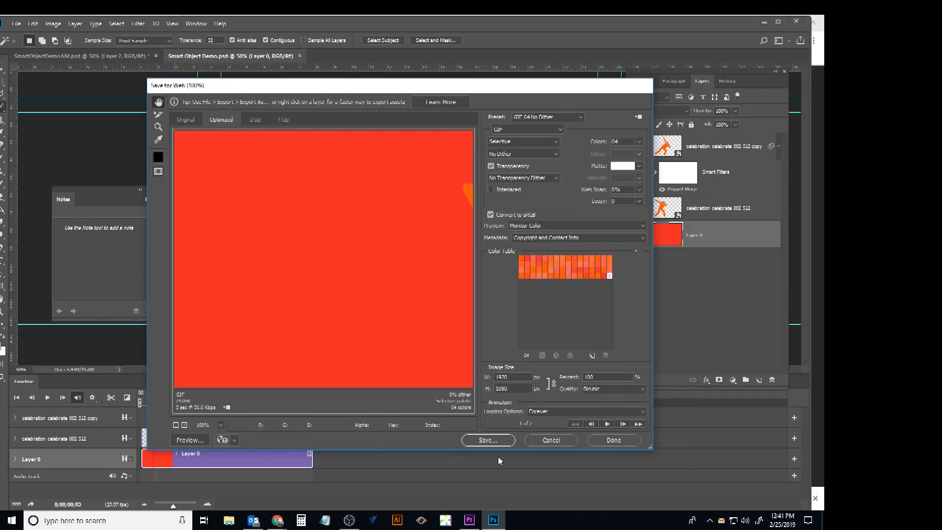
left_click(498, 442)
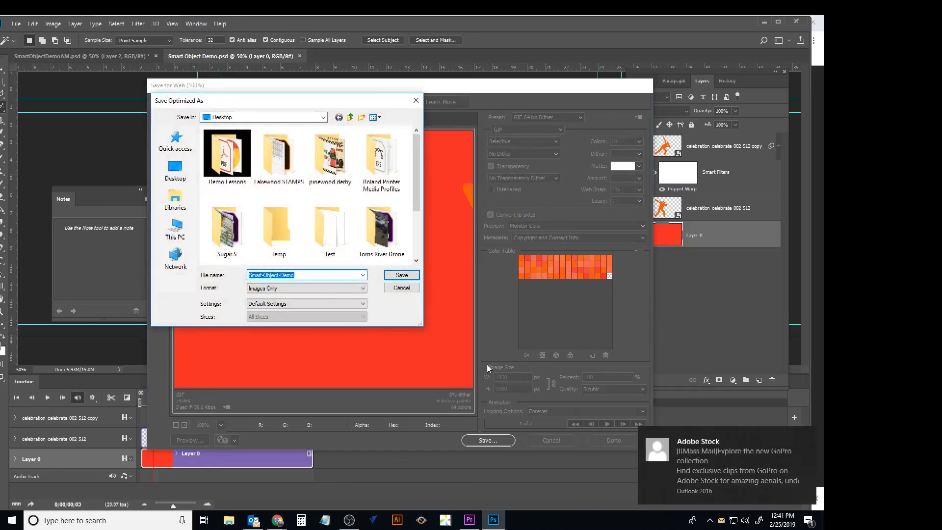
left_click(402, 275)
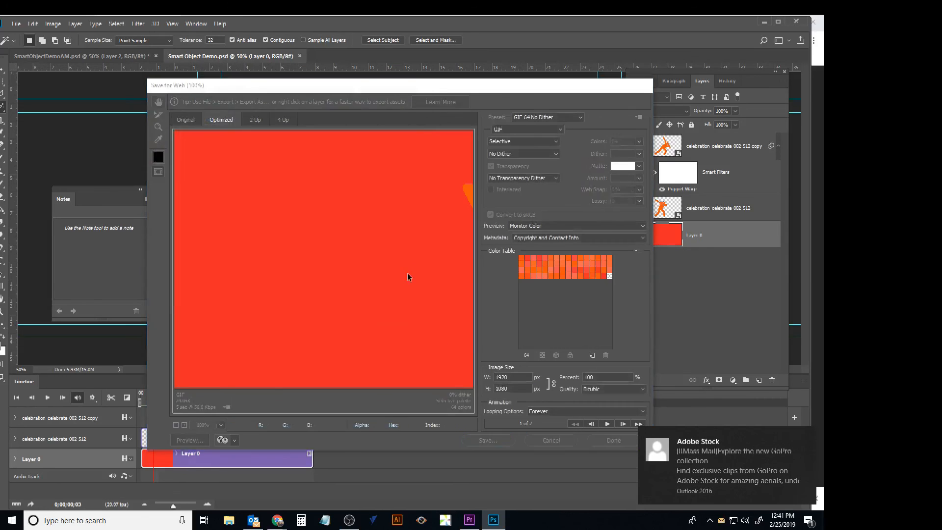
- Minimize the open windows and open the exported Smart-Object-Demo.gif from the desktop to preview the looping animation
left_click(764, 22)
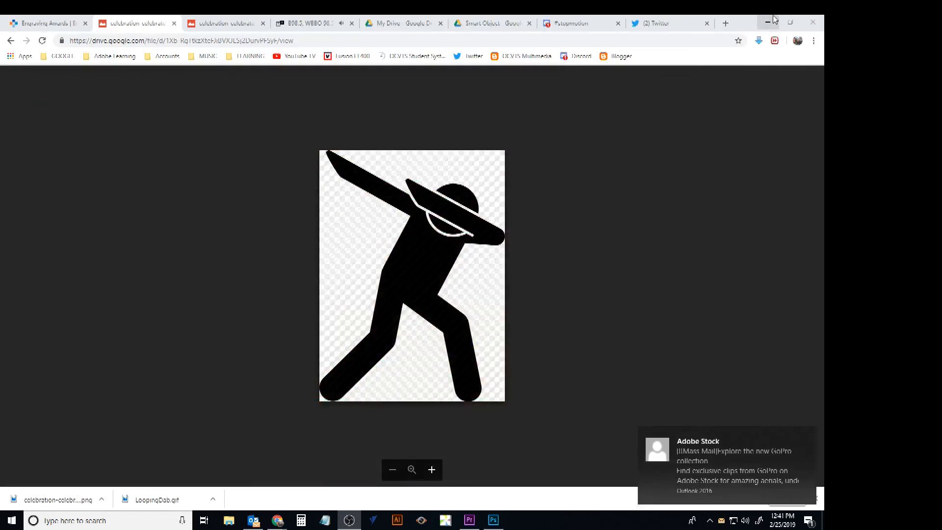
left_click(768, 23)
left_click(769, 23)
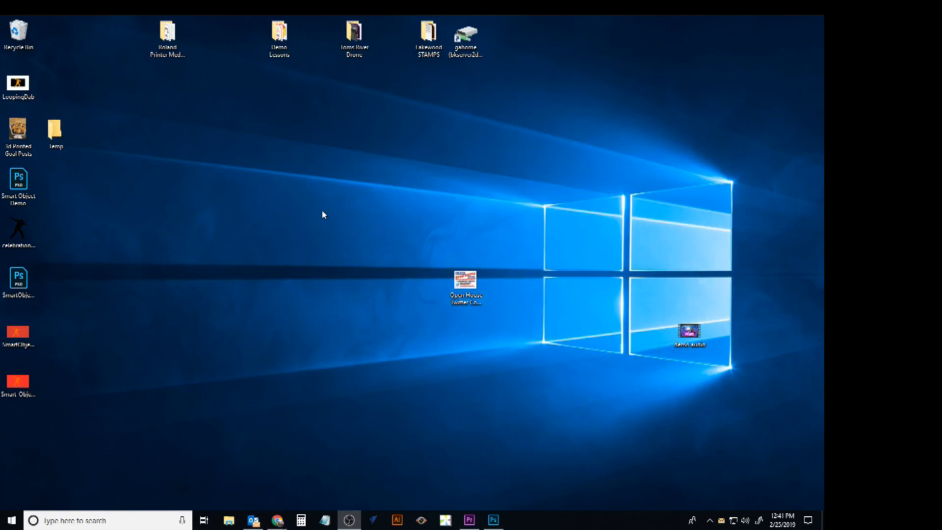
double_click(21, 380)
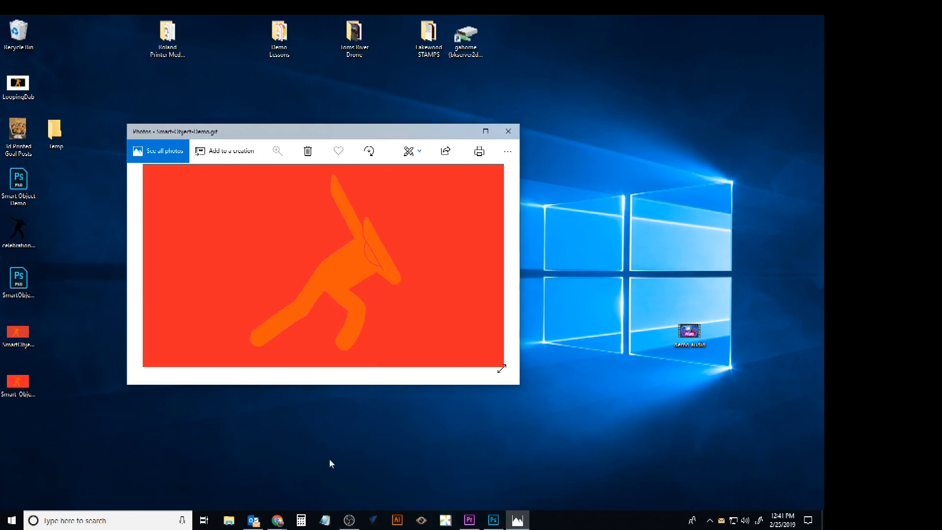
- Switch to Chrome and view the Animated GIF Rubric and the Animated Company Logo RUBRIC documents
left_click(283, 525)
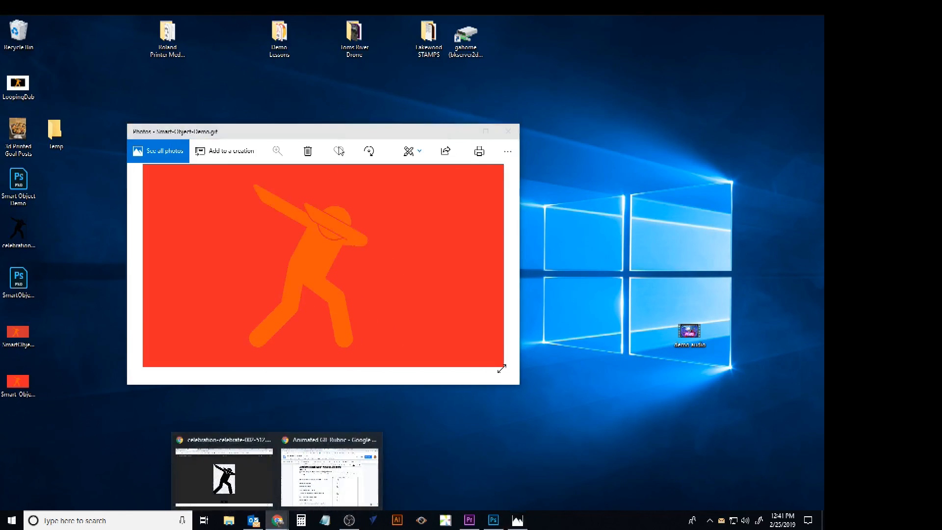
left_click(328, 461)
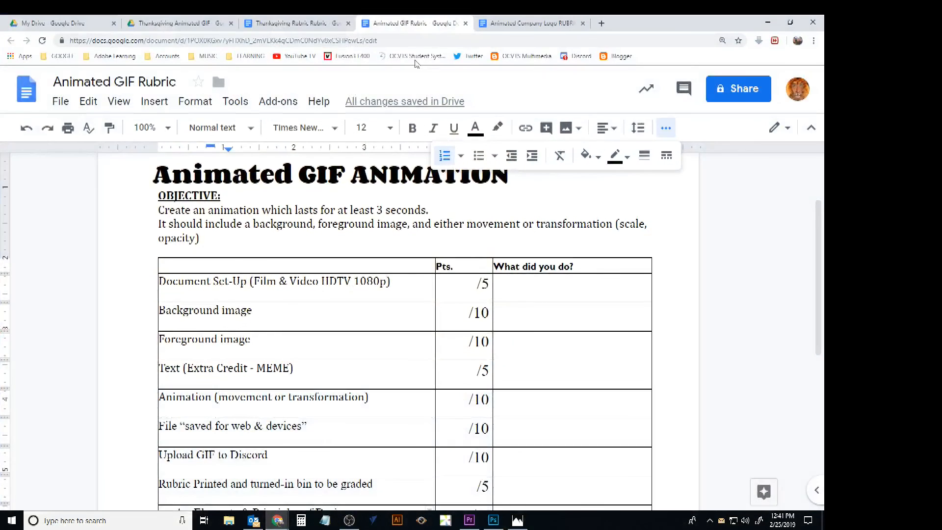
left_click(517, 24)
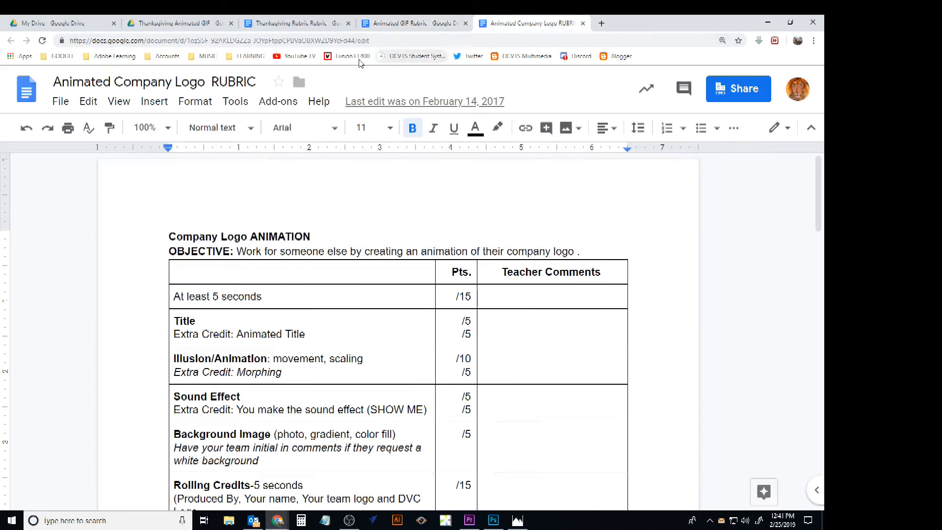
- Open the OCVTS Multimedia profile on Twitter and view its tweet about making an animated GIF
left_click(469, 56)
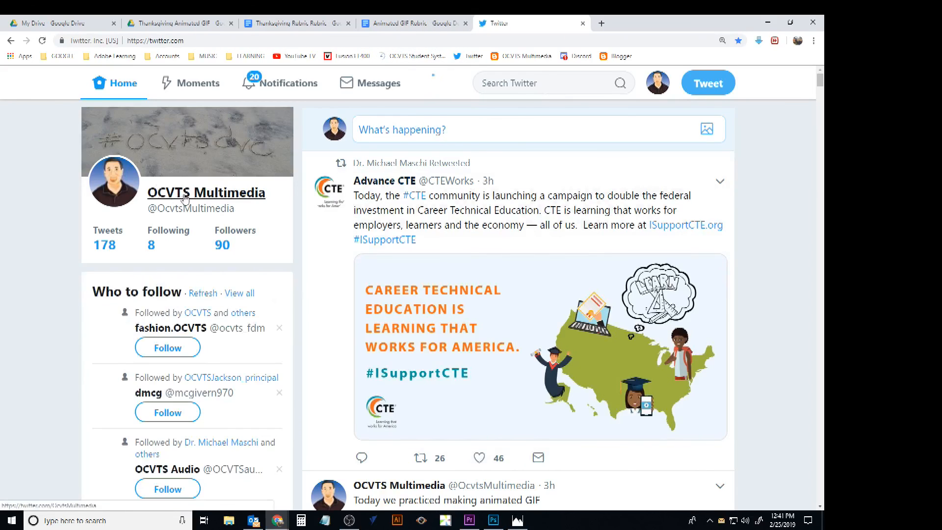
left_click(186, 197)
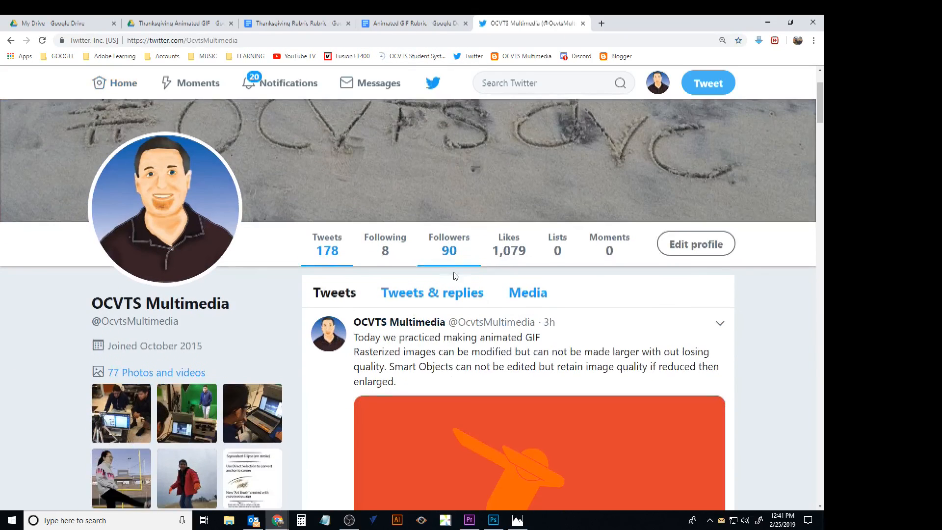
scroll(456, 276, "down", 3)
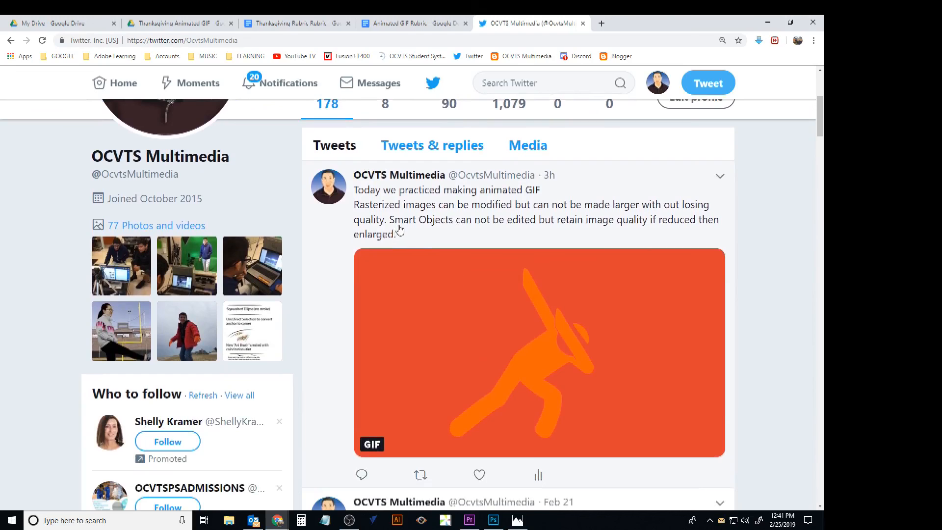